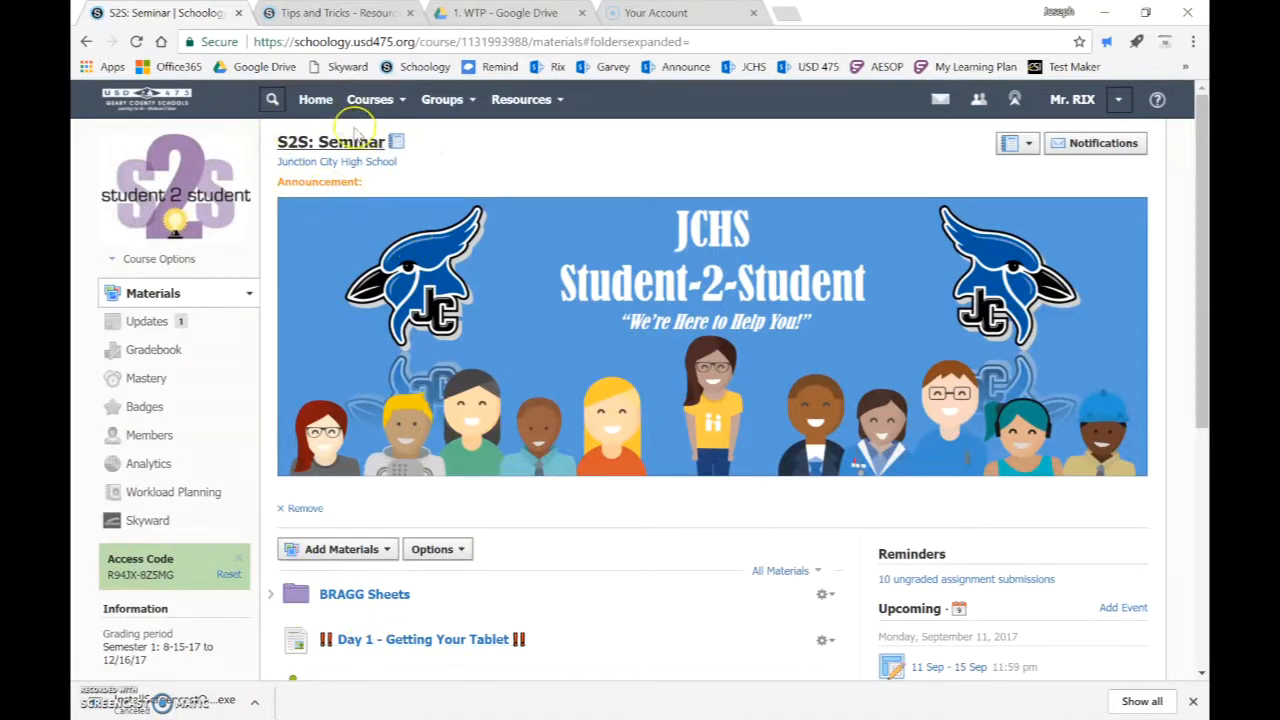
Start a new page in the course materials titled "Unit 2 Schedule" and set it to display inline.
mouse_move(250, 183)
scroll(508, 466, "down", 1)
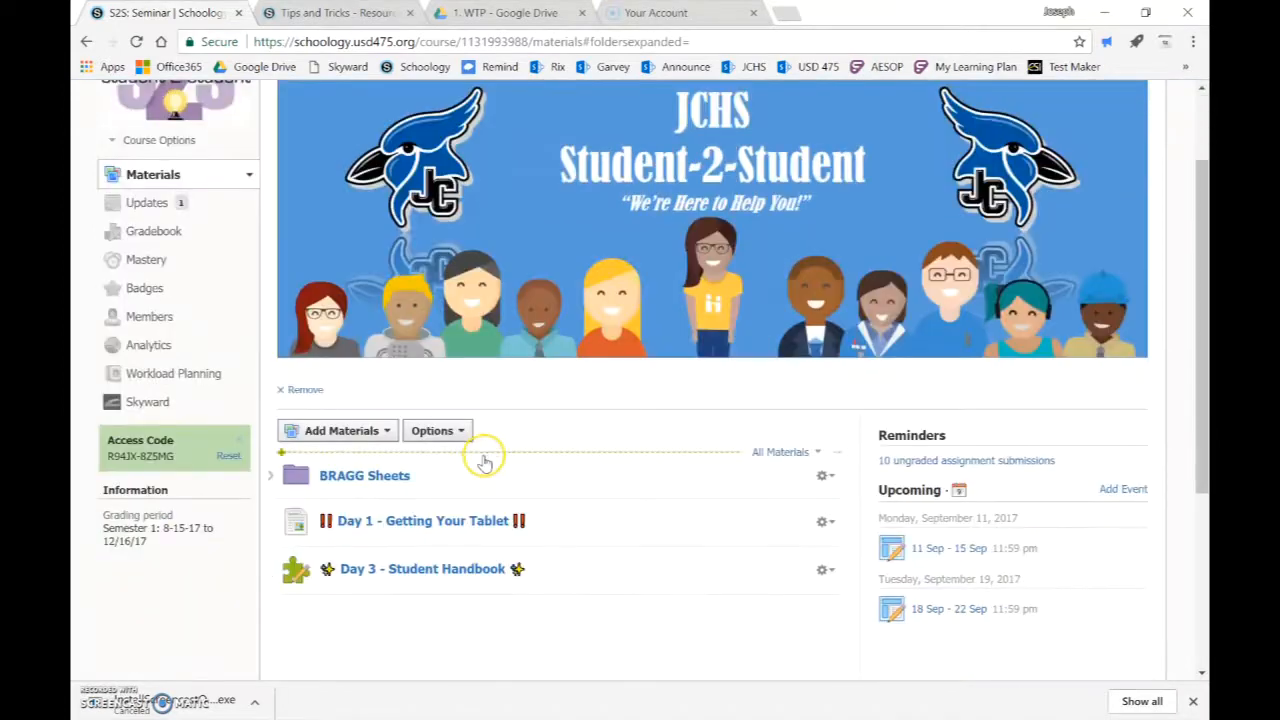
left_click(365, 437)
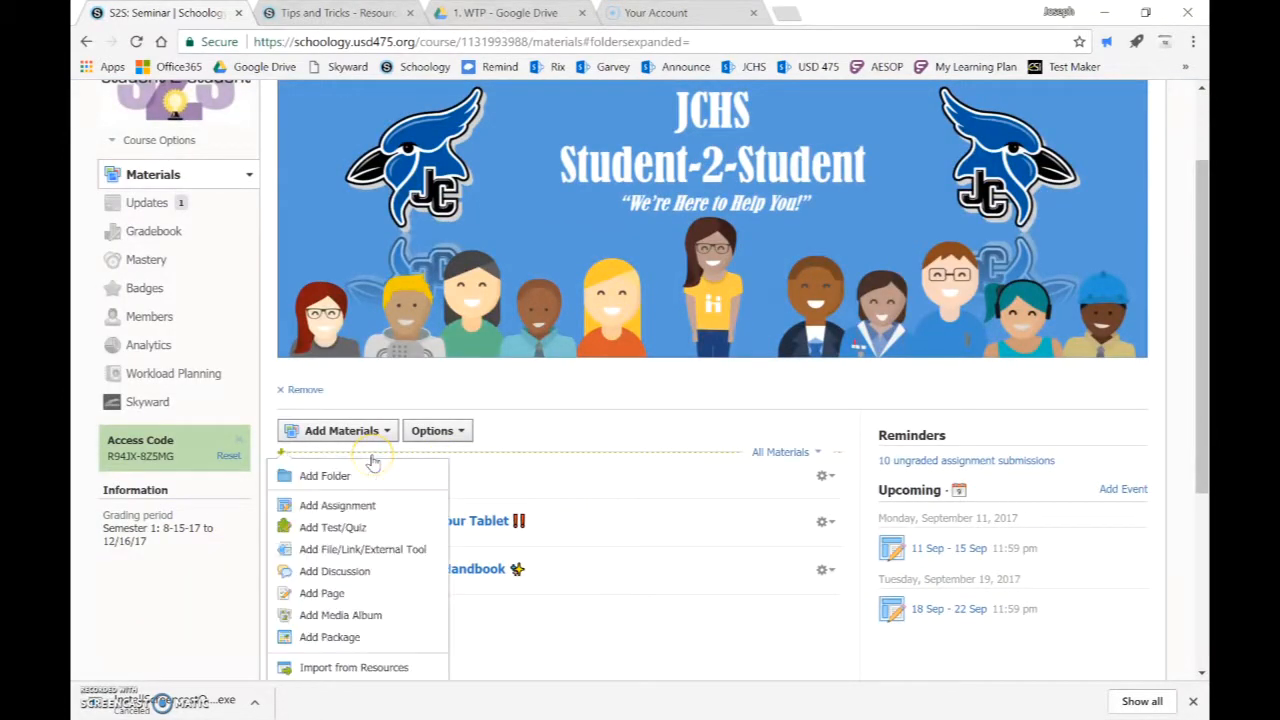
left_click(322, 593)
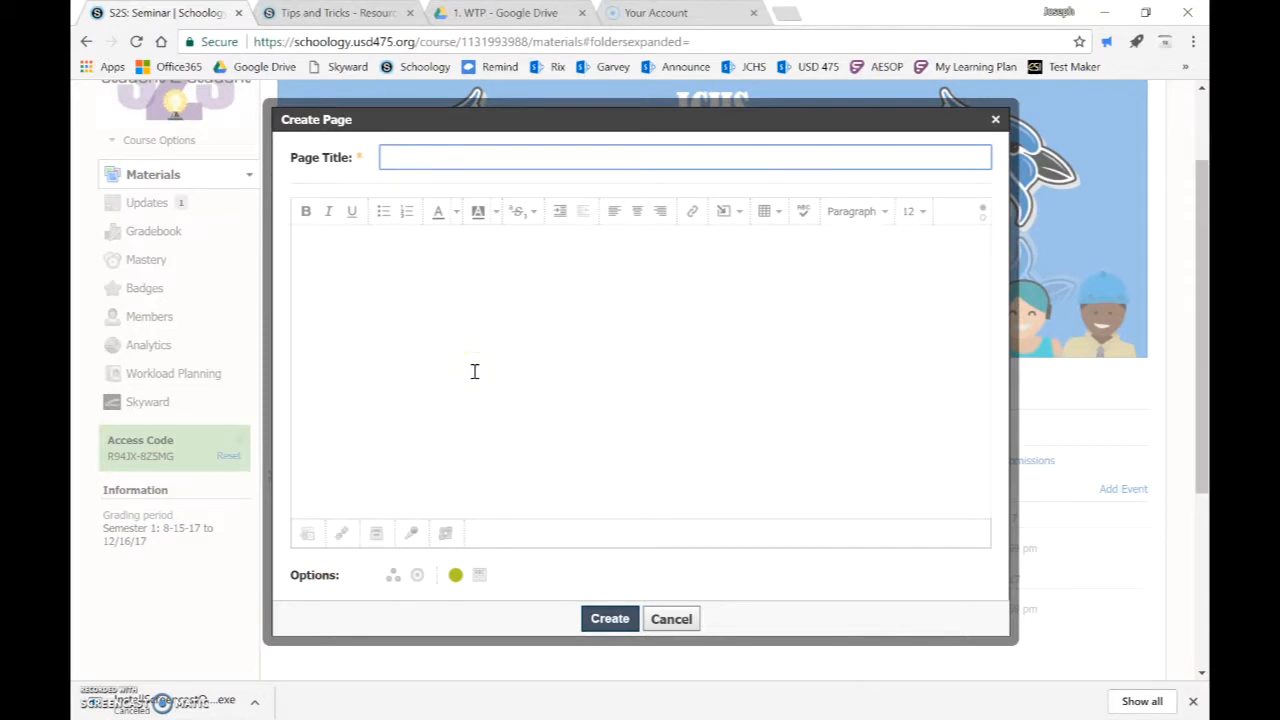
type("Unit 2 Schedule")
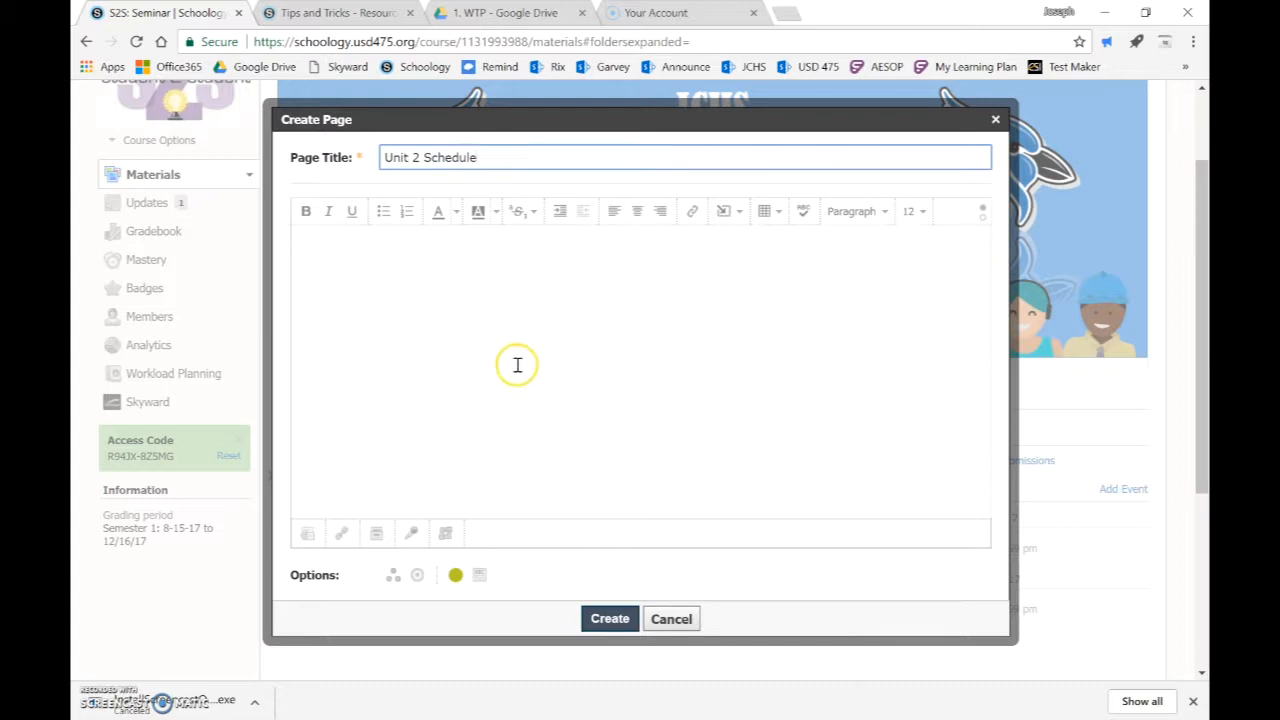
left_click(479, 577)
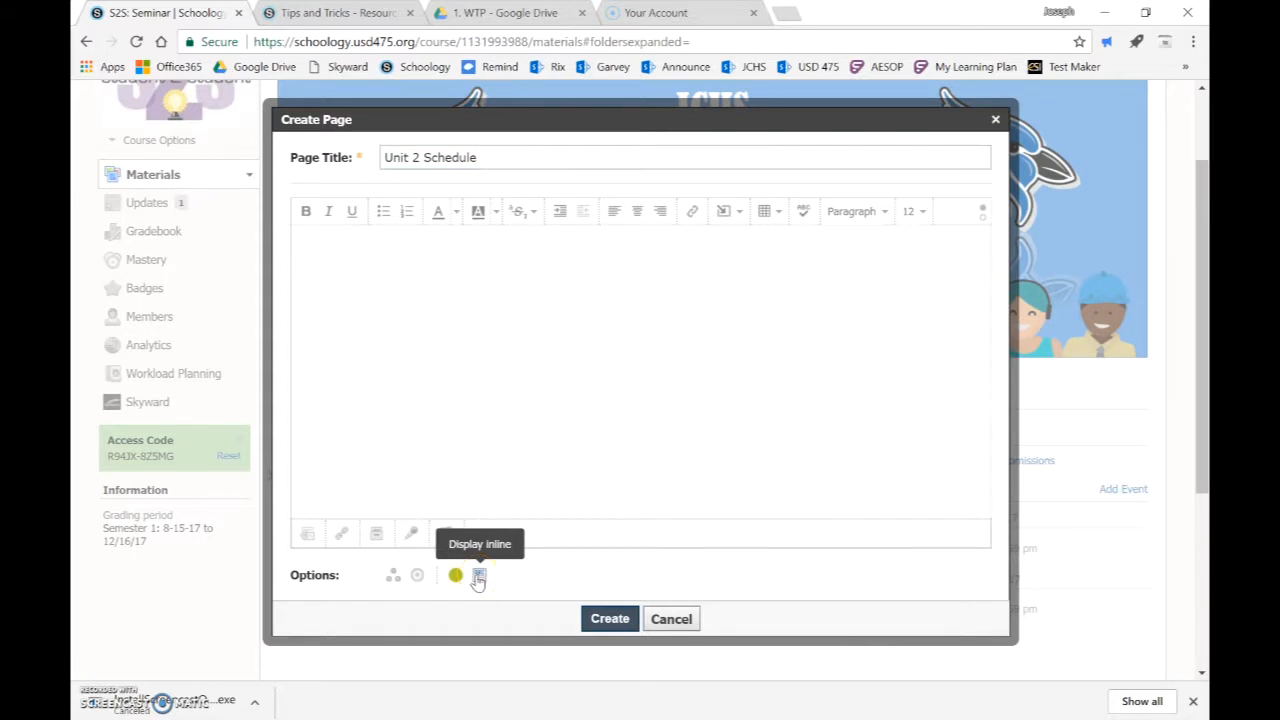
Copy the "Cool Page Bro!!!" banner code from the Tips and Tricks page and paste it into the new page's HTML source.
left_click(983, 214)
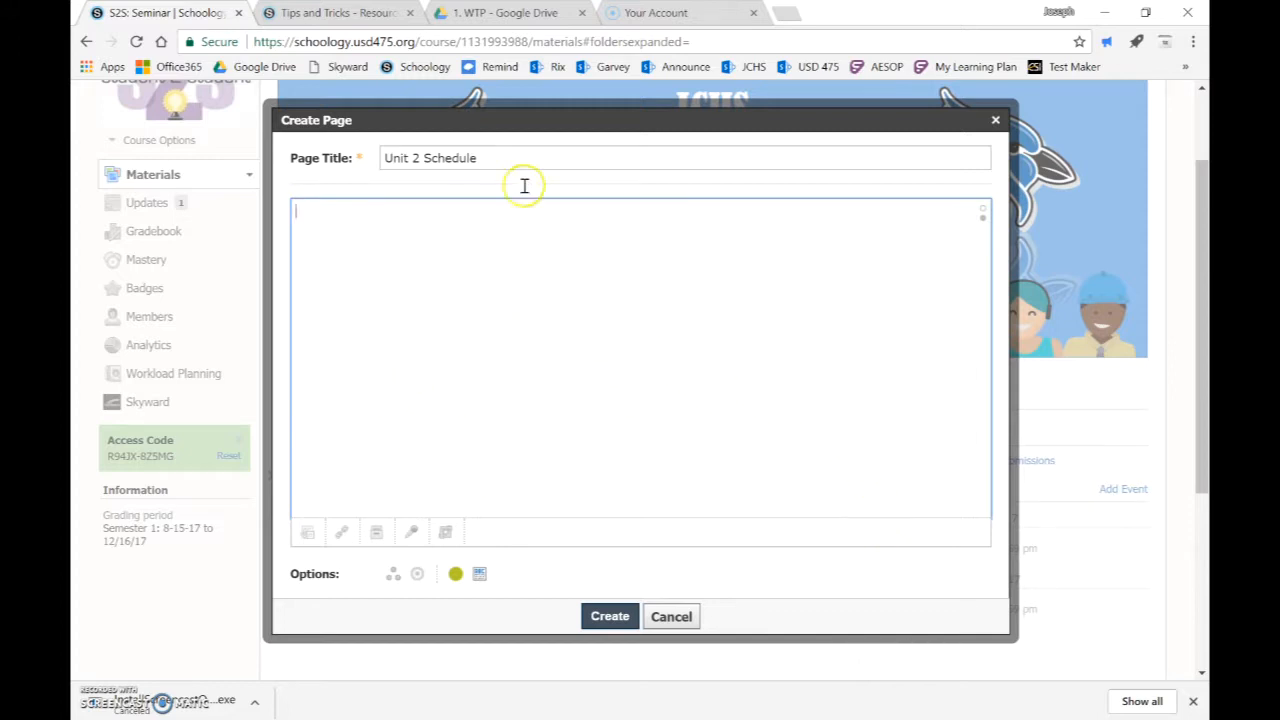
left_click(352, 14)
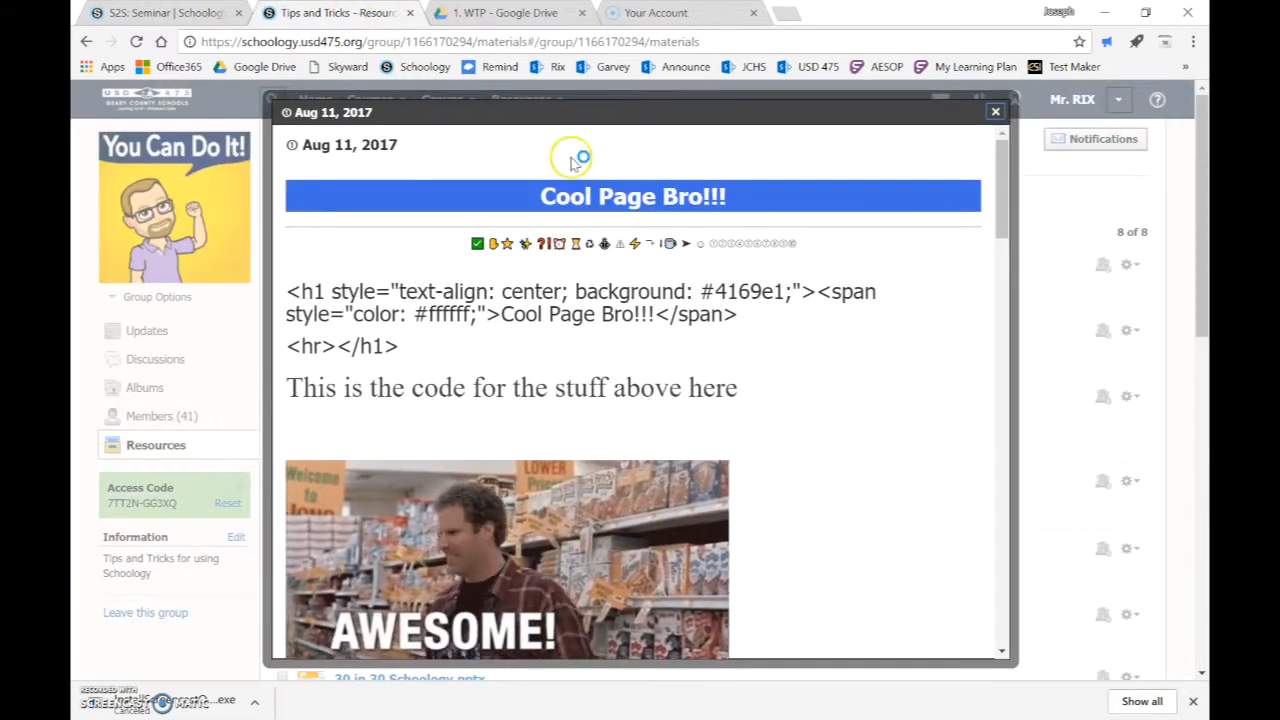
left_click_drag(407, 350, 287, 300)
key("ctrl+c")
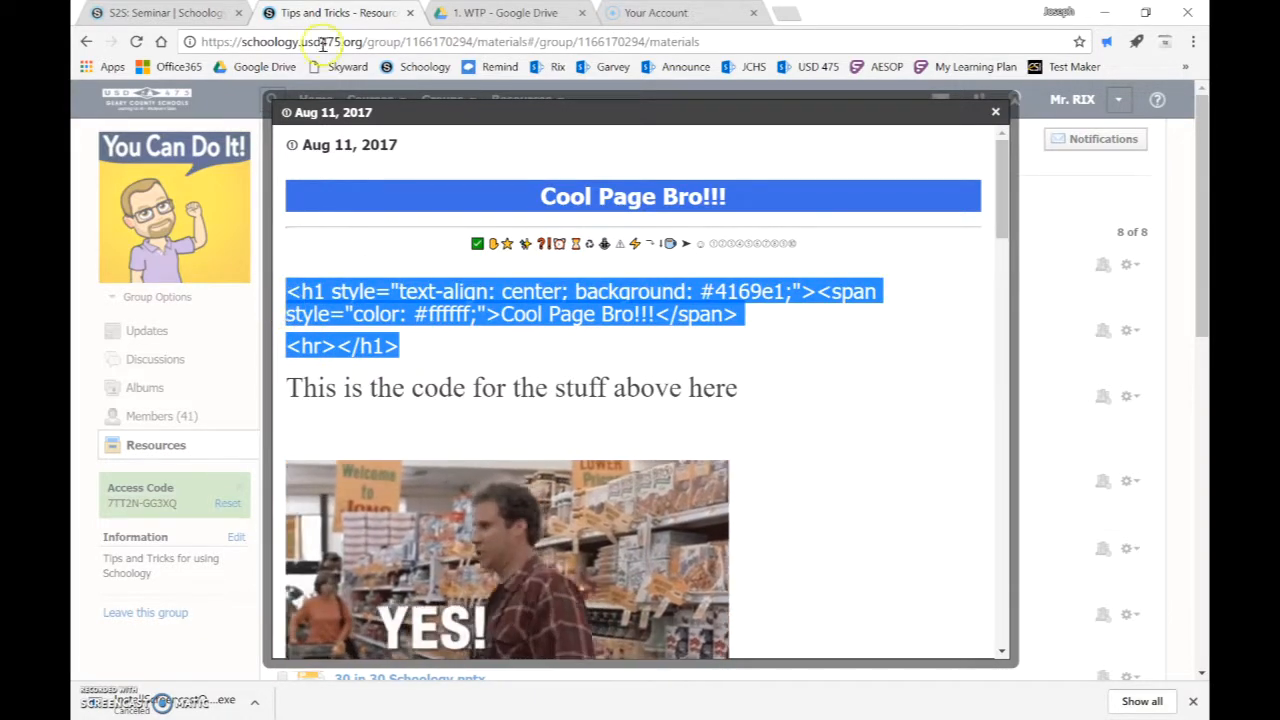
left_click(200, 14)
left_click(333, 203)
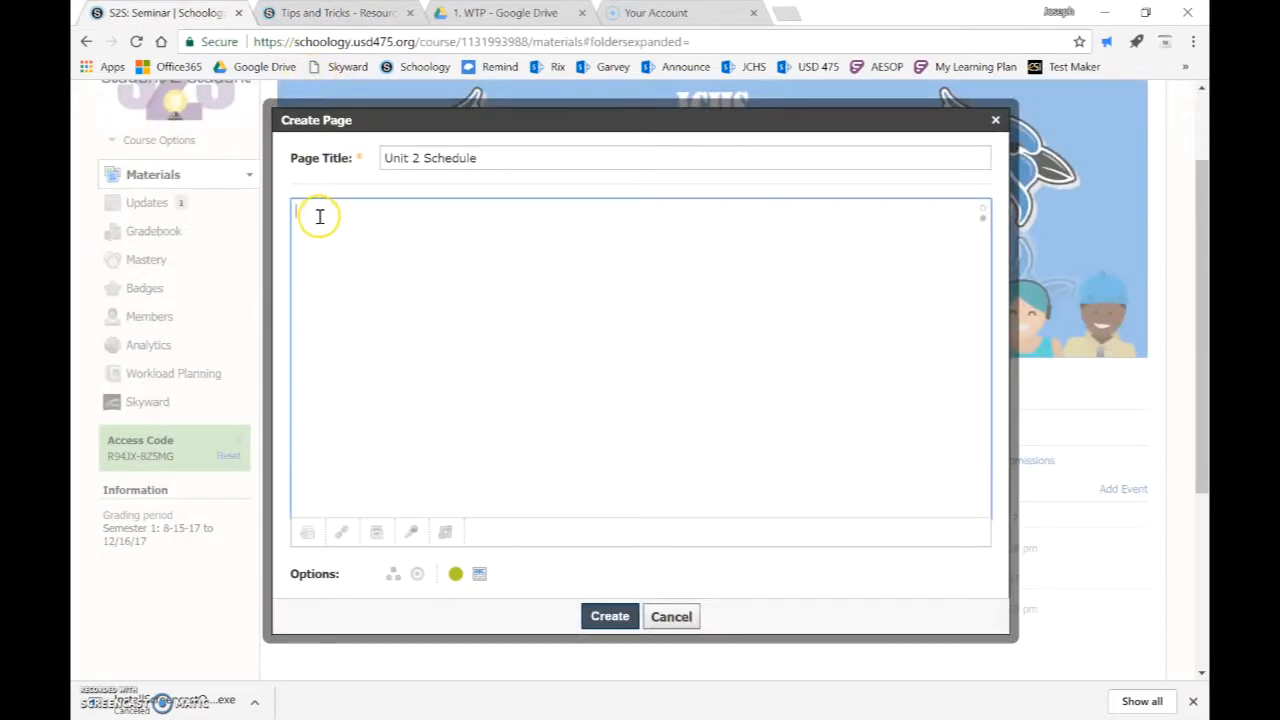
key("ctrl+v")
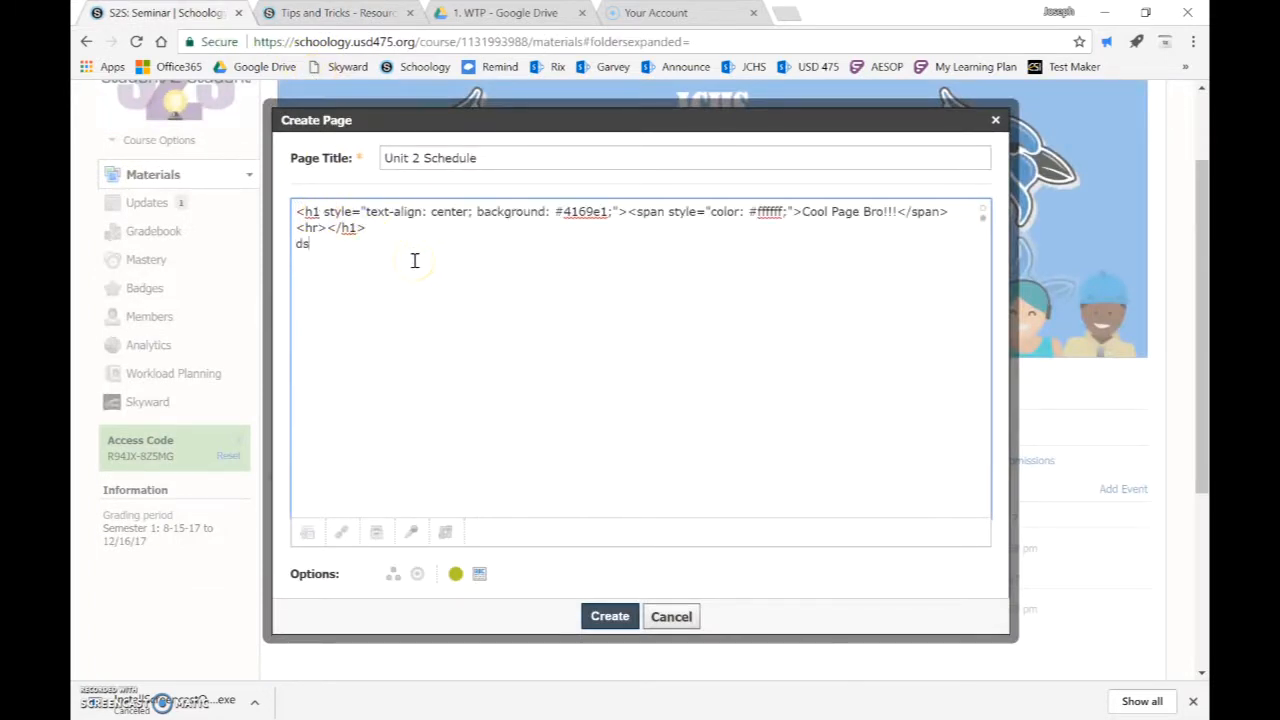
Replace the banner text with "Unit 2 Schedule" in the visual editor, and return to the HTML source.
left_click(983, 214)
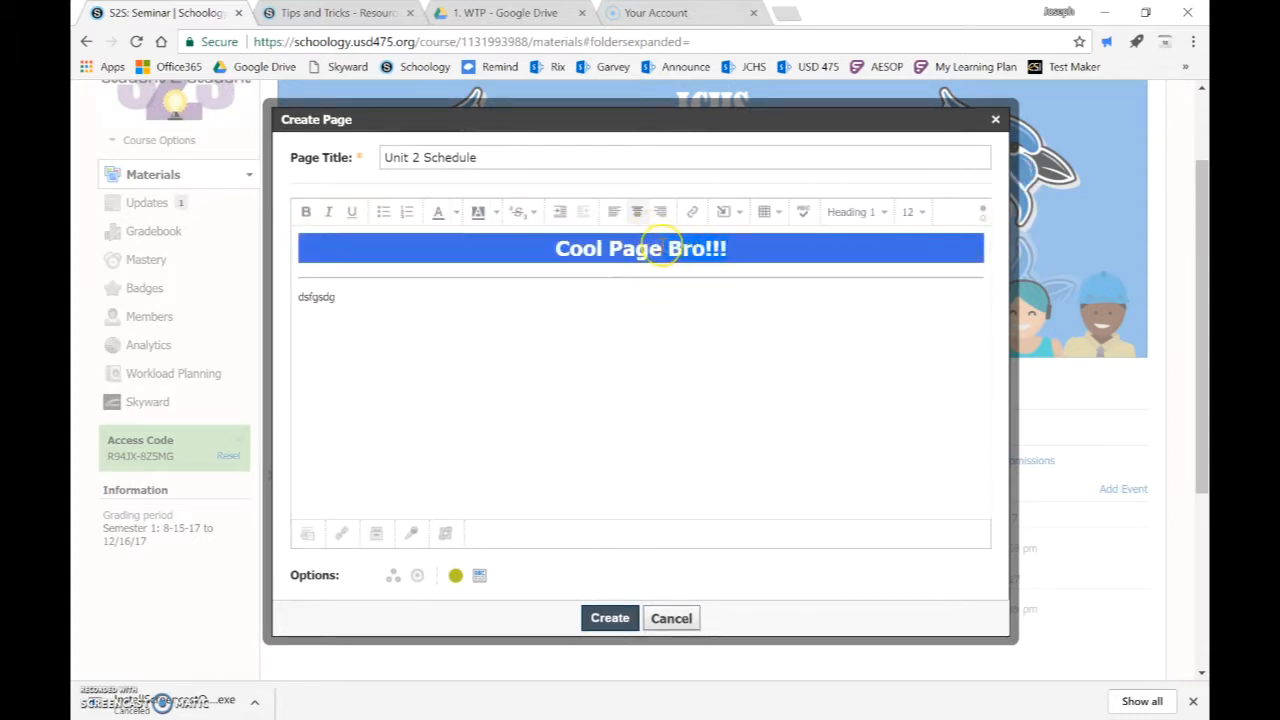
key("BackSpace")
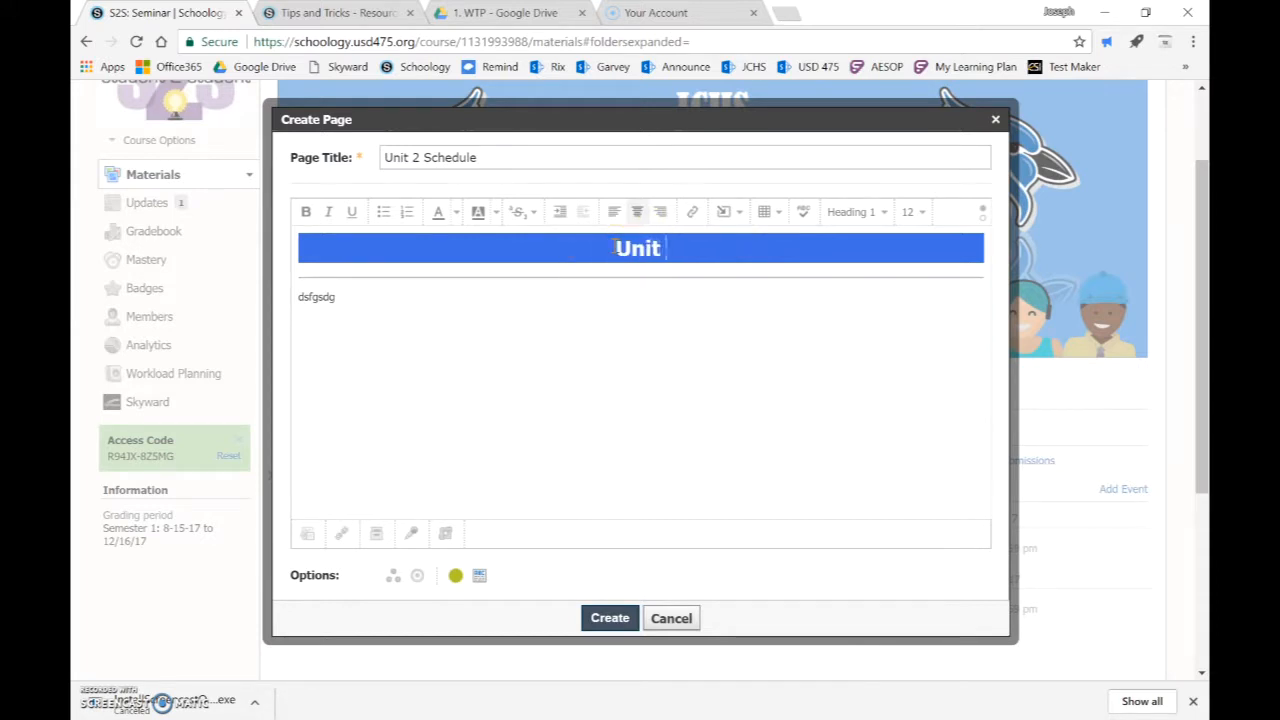
type("Unit 2 Schedule")
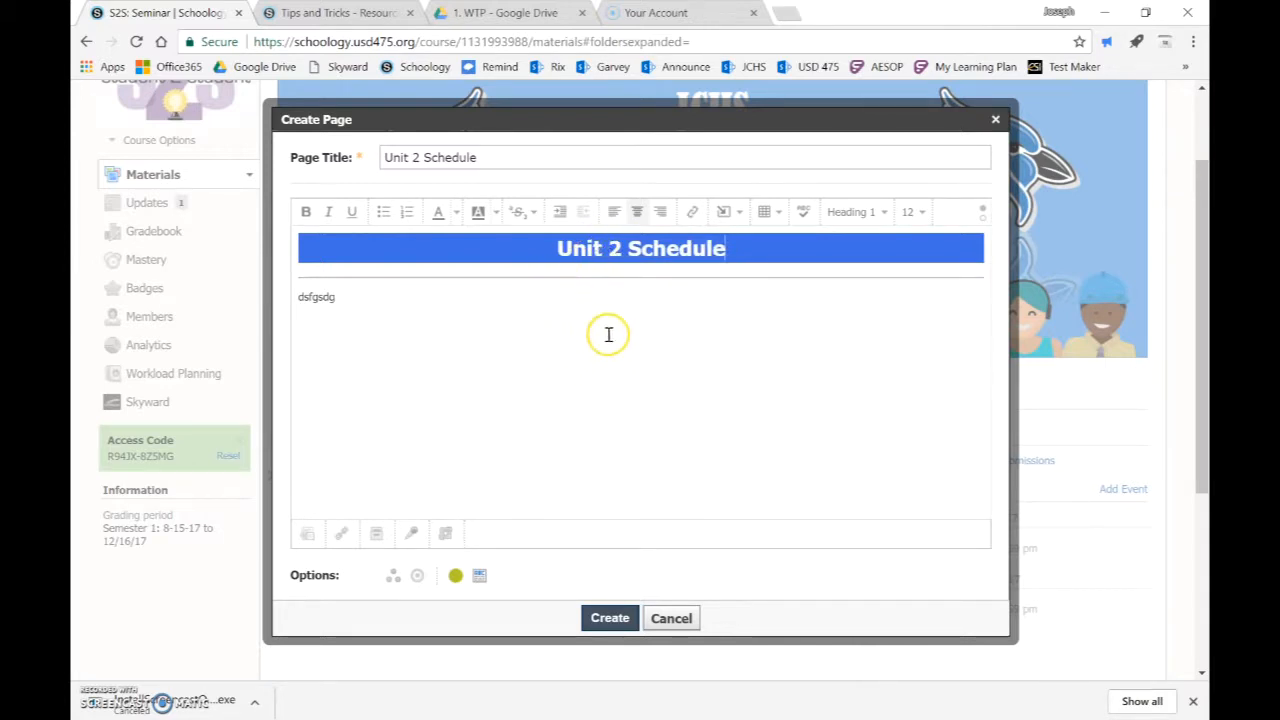
left_click(982, 211)
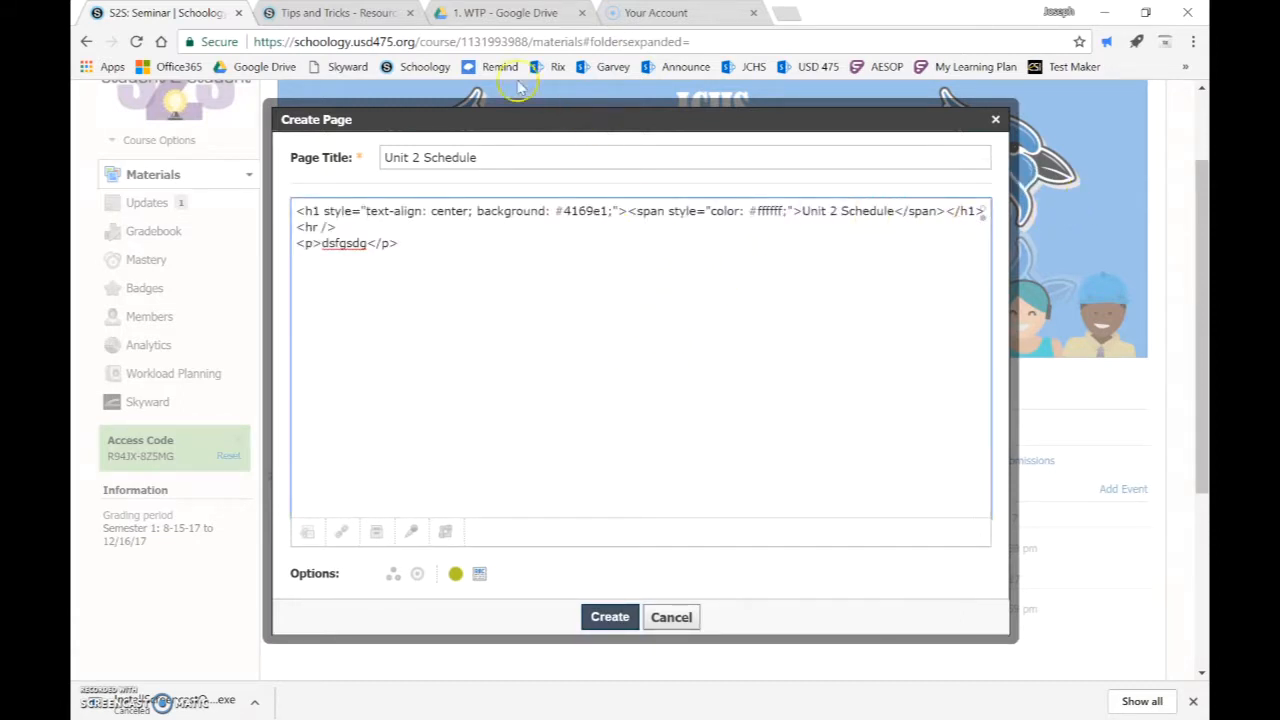
Upload "1 Unit 2 - Schedule and Organizer - WTP" from File Explorer to the 1. WTP folder in Google Drive.
left_click(526, 16)
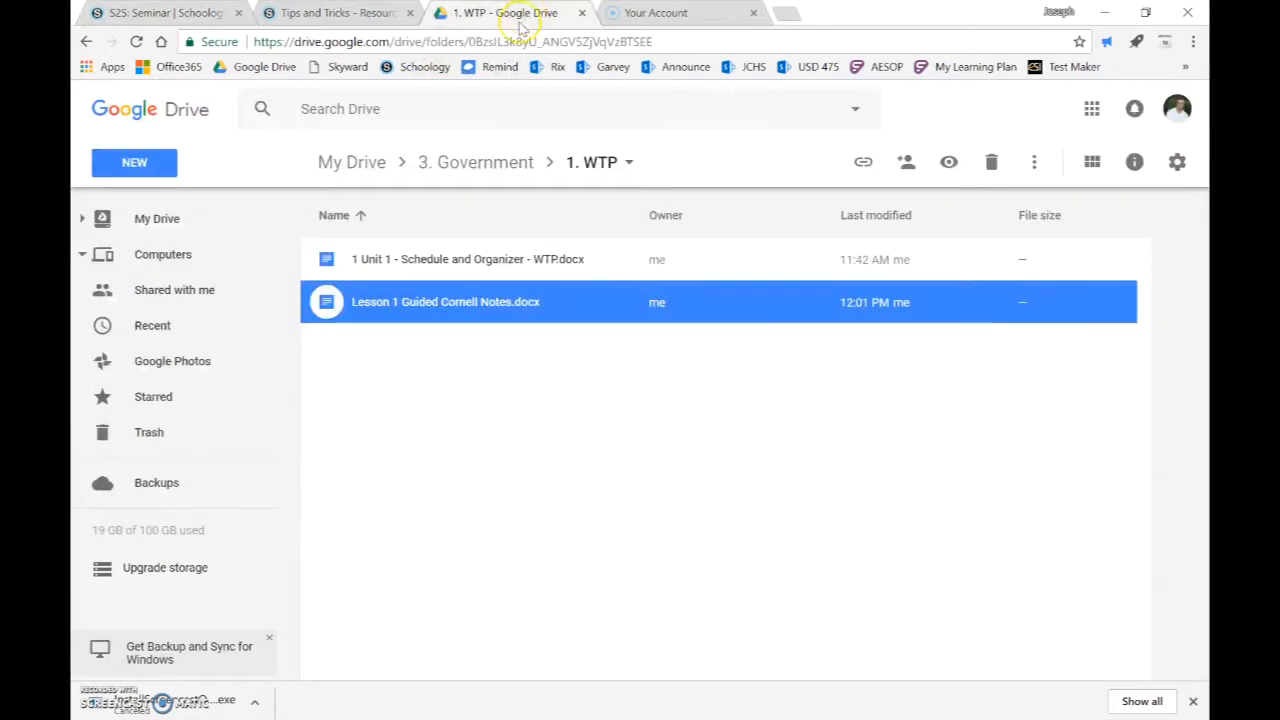
left_click_drag(865, 16, 1208, 150)
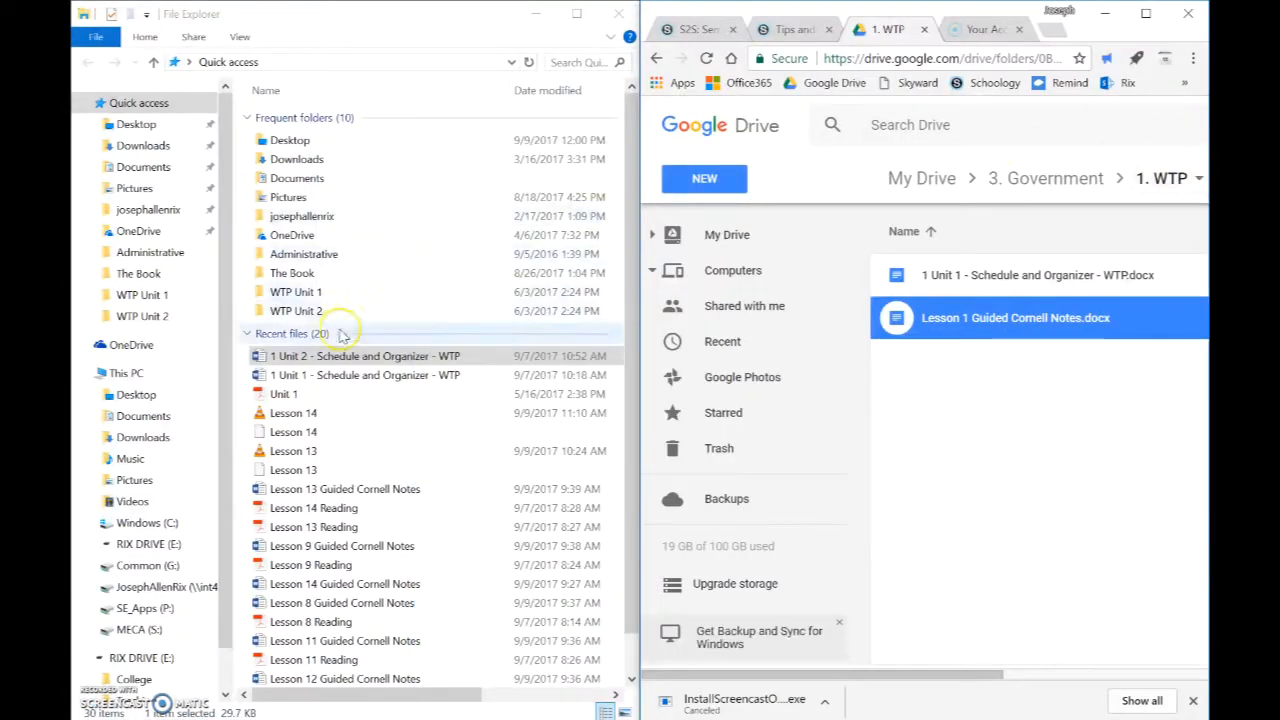
left_click(328, 358)
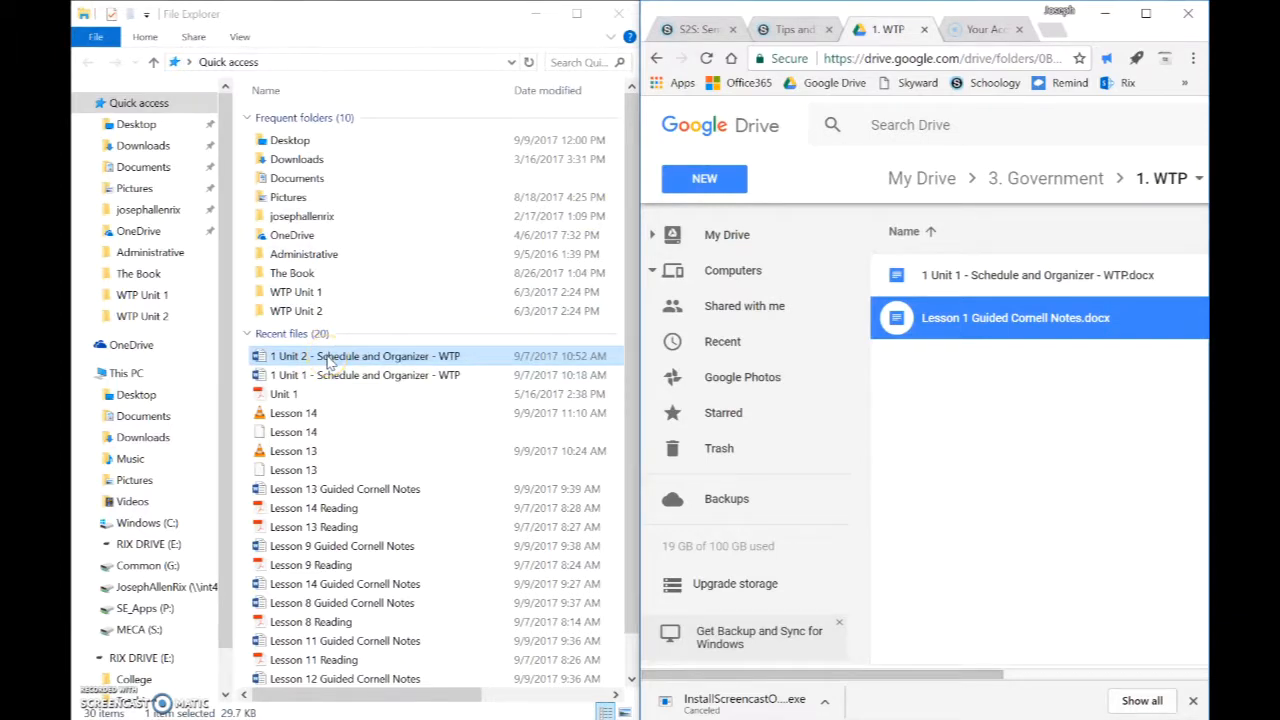
left_click_drag(328, 362, 1007, 437)
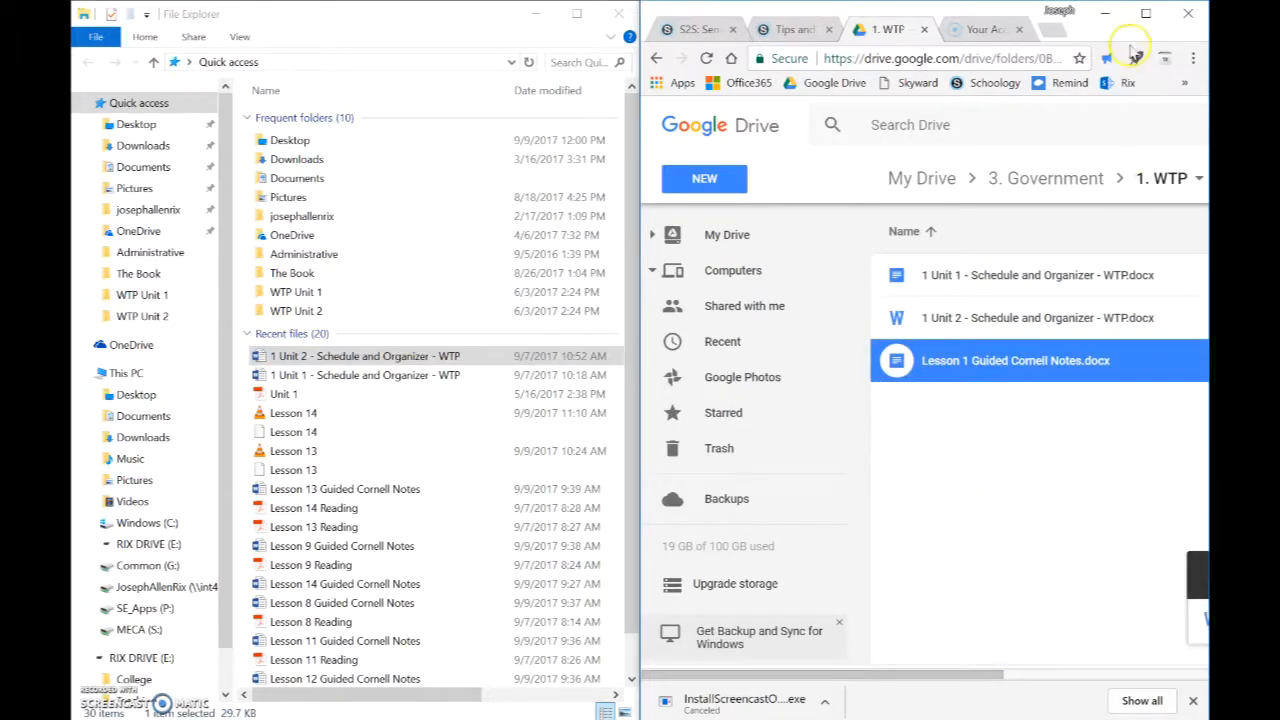
left_click(1146, 13)
Open the uploaded "1 Unit 2 - Schedule and Organizer - WTP.docx" with Google Docs and dismiss the browser's download bar.
left_click(403, 305)
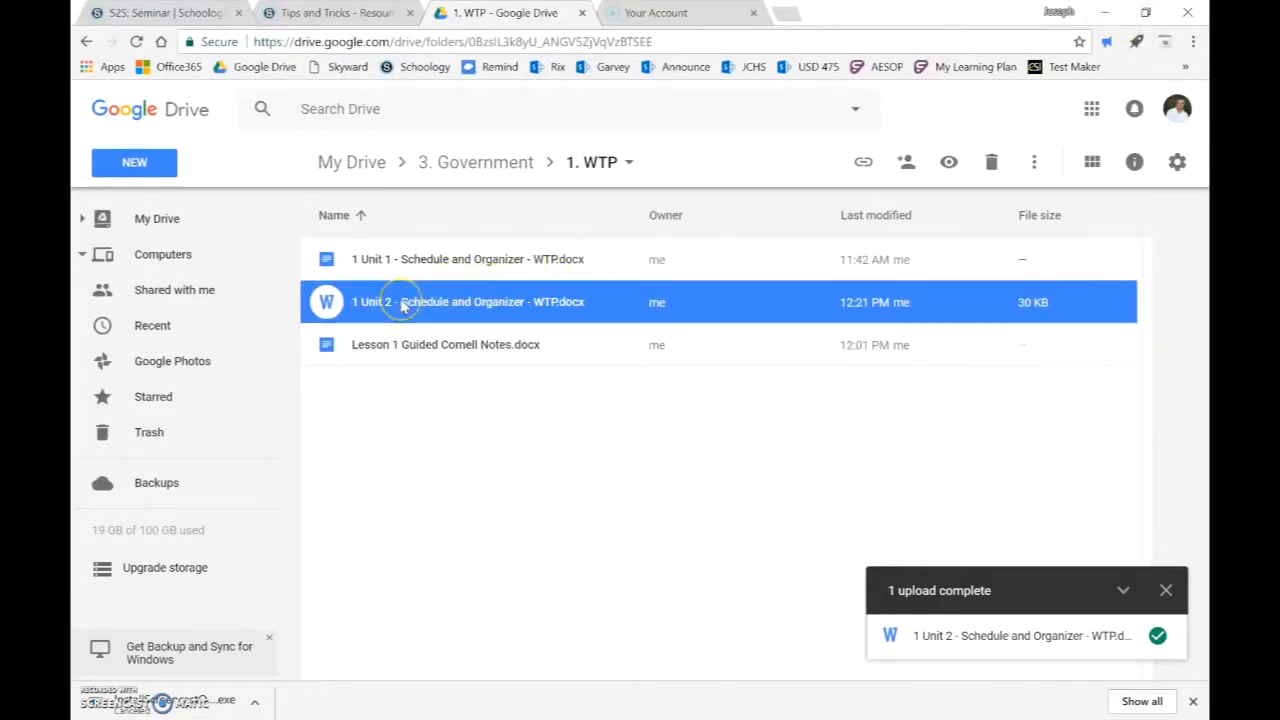
double_click(403, 305)
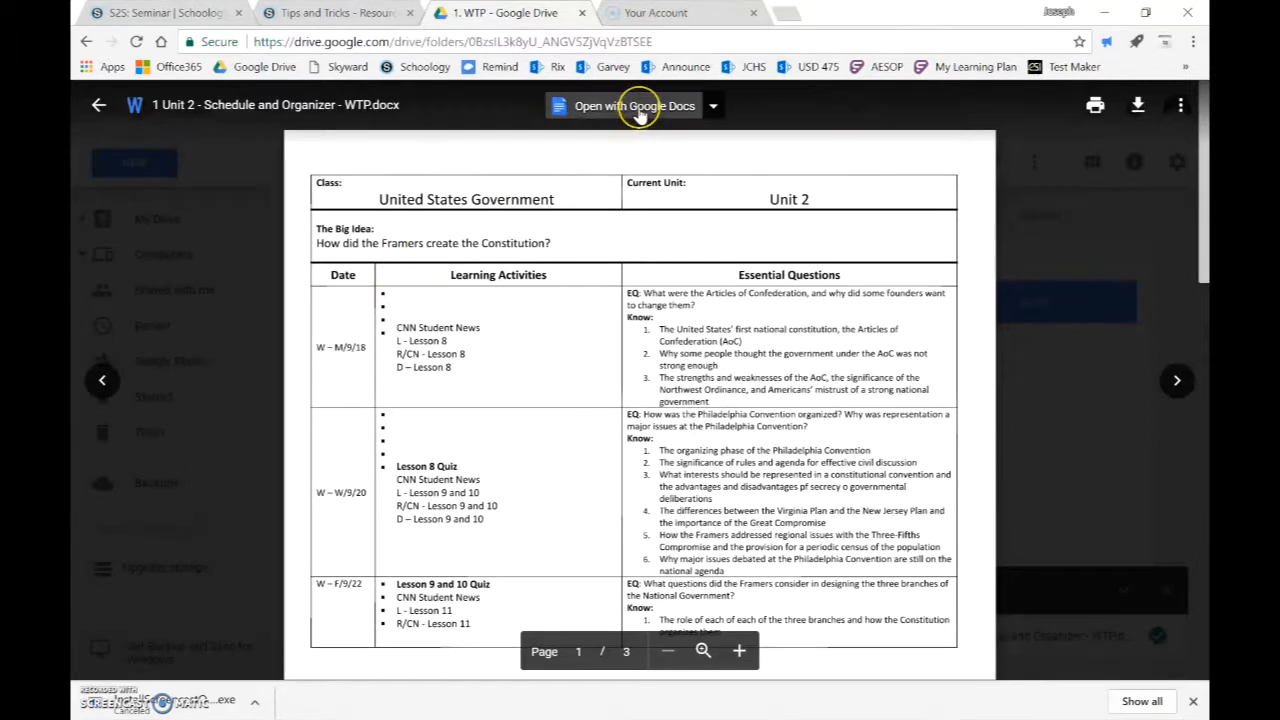
left_click(640, 110)
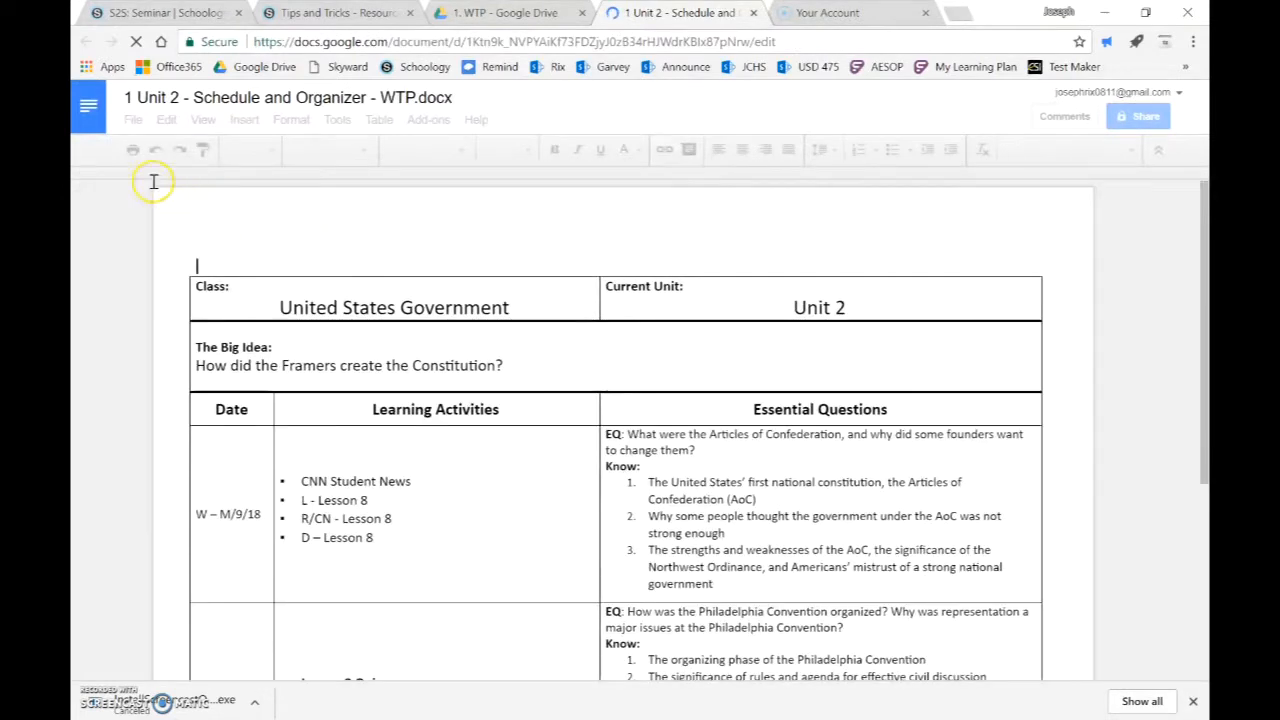
left_click(1193, 701)
Publish the Unit 2 schedule document to the web with the Embed option.
left_click(132, 121)
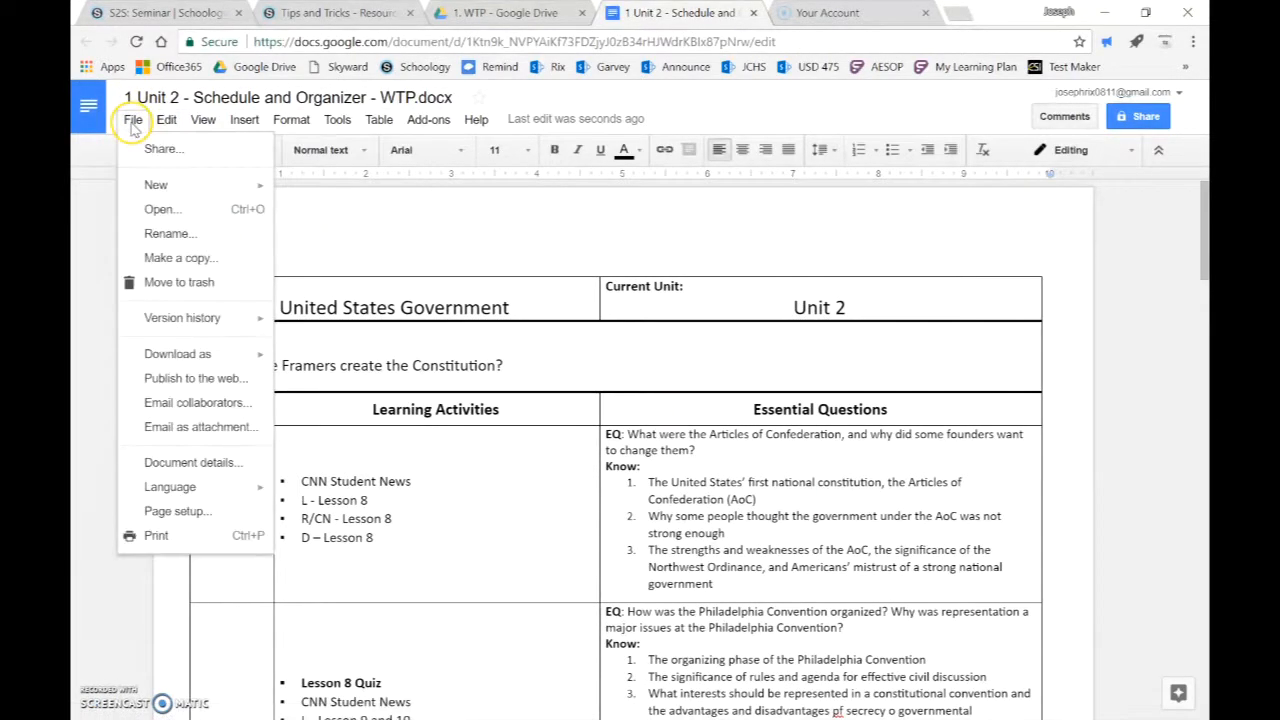
left_click(172, 380)
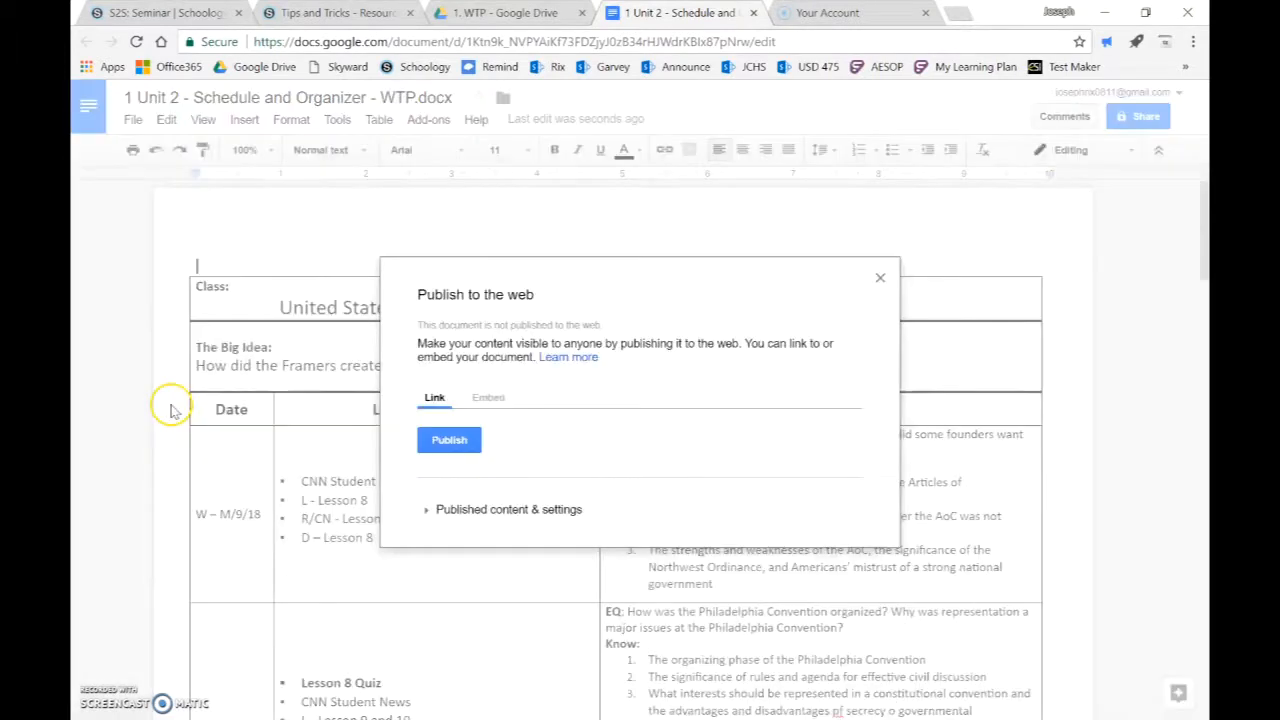
left_click(489, 398)
left_click(458, 450)
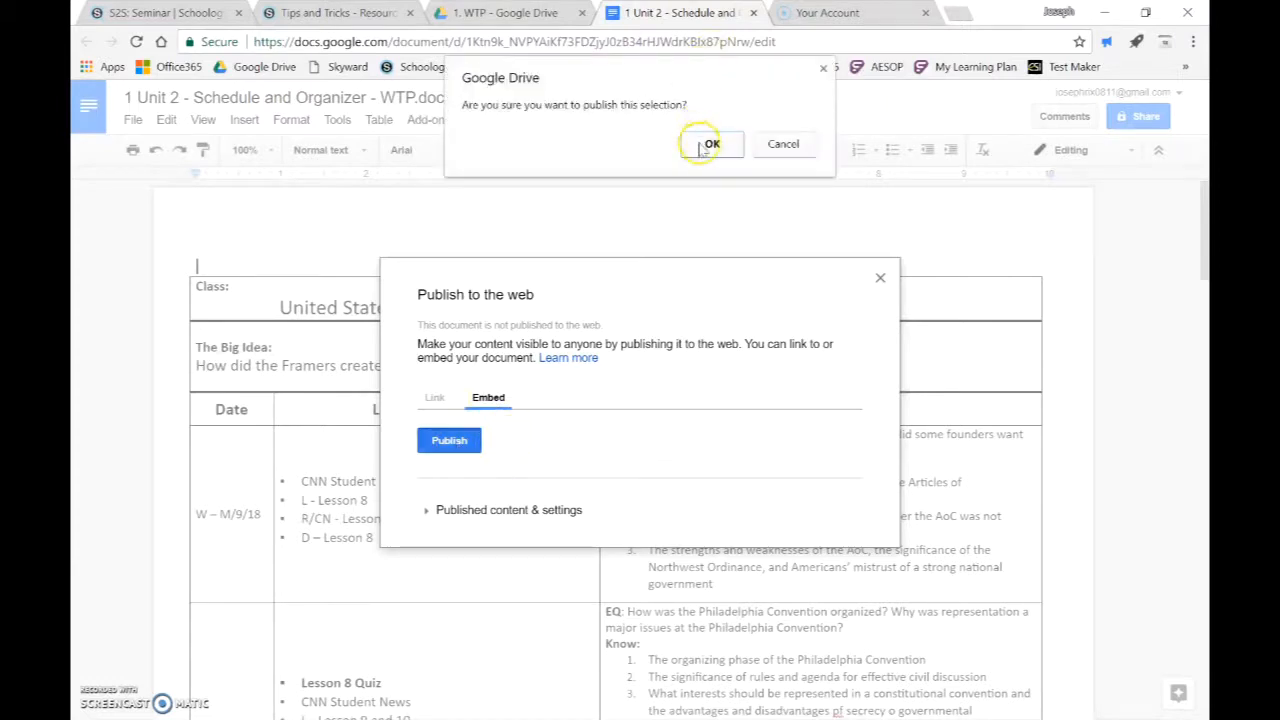
left_click(708, 146)
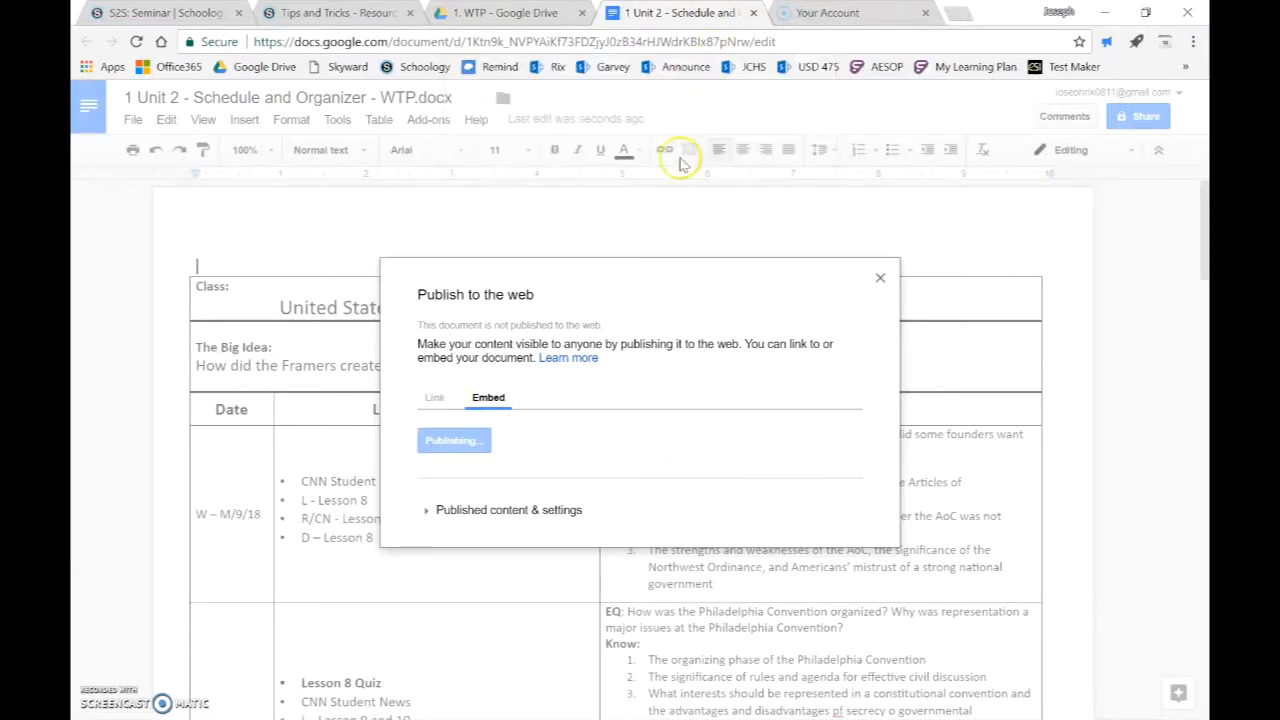
Copy the document's iframe embed code into the Schoology page's HTML source below the existing code, and return to the visual editor.
left_click(505, 425)
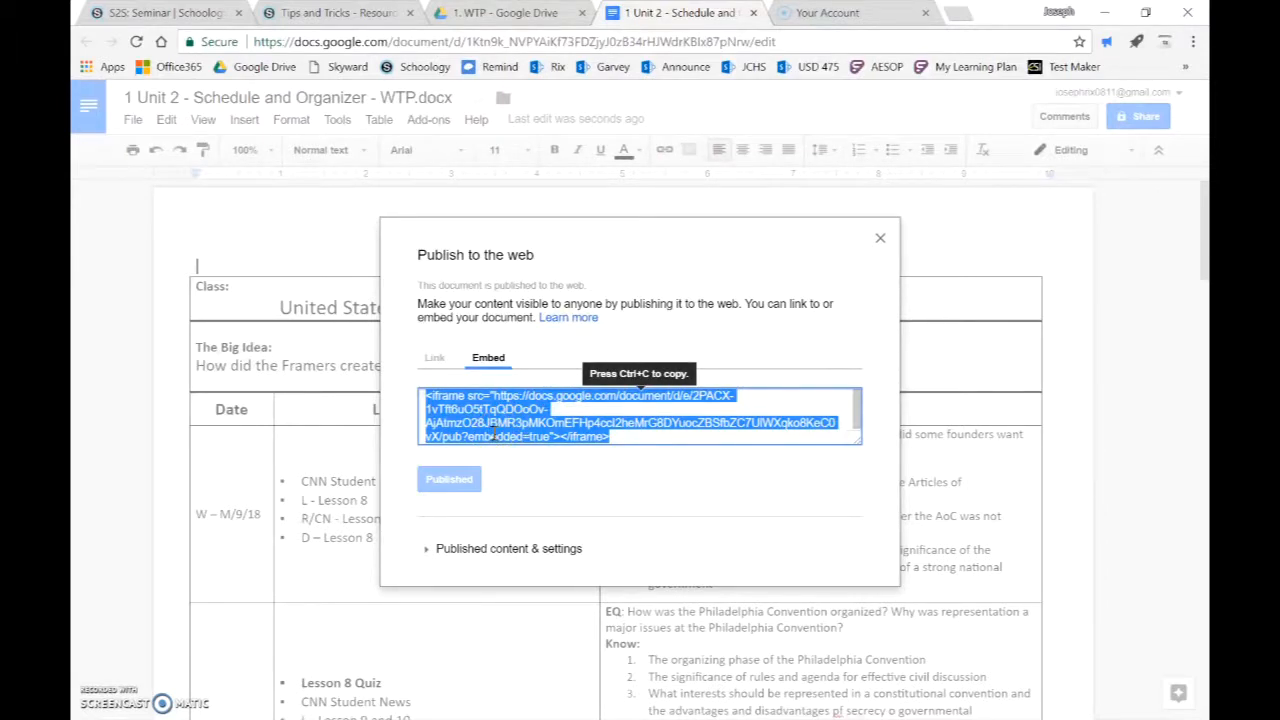
key("ctrl+c")
left_click(163, 22)
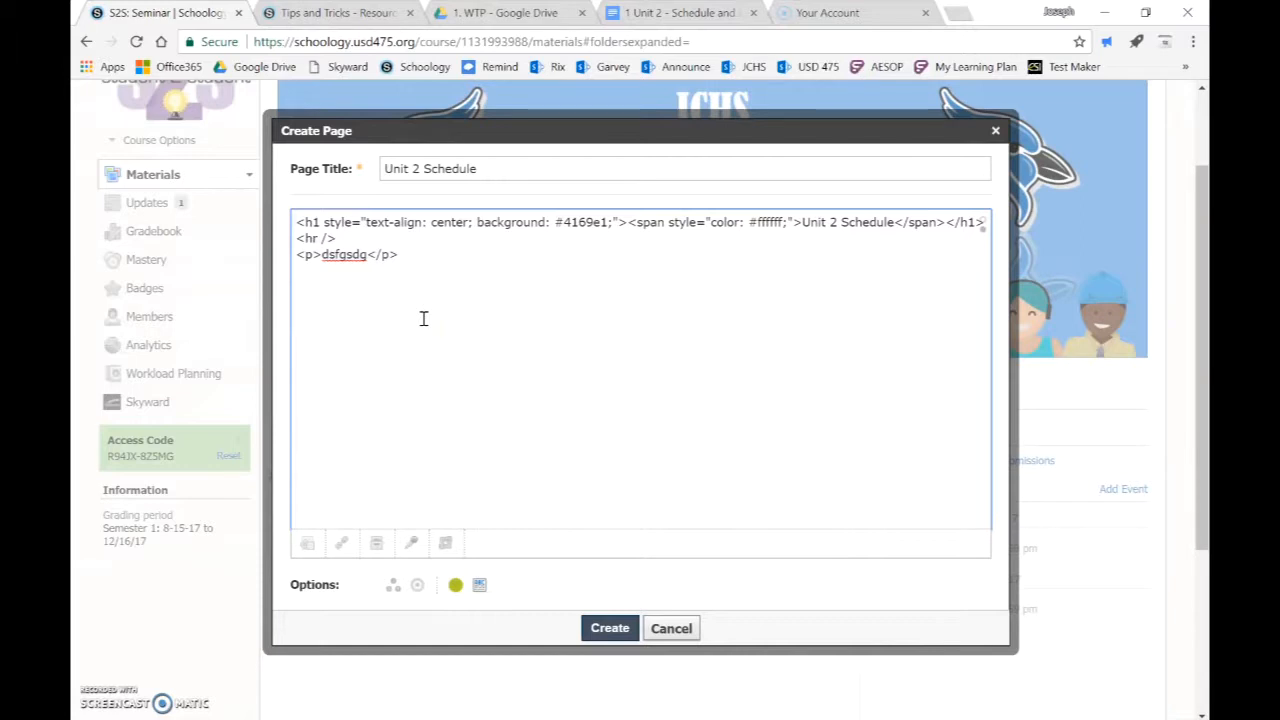
key("ctrl+v")
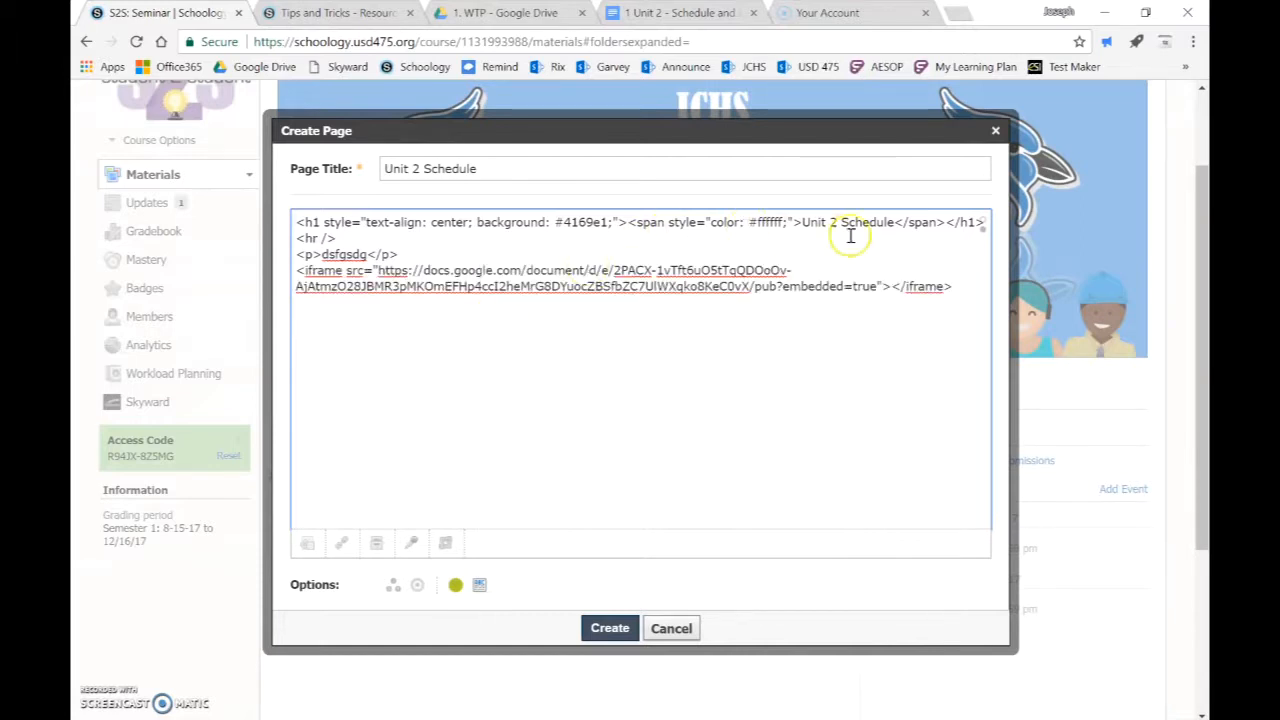
left_click(982, 228)
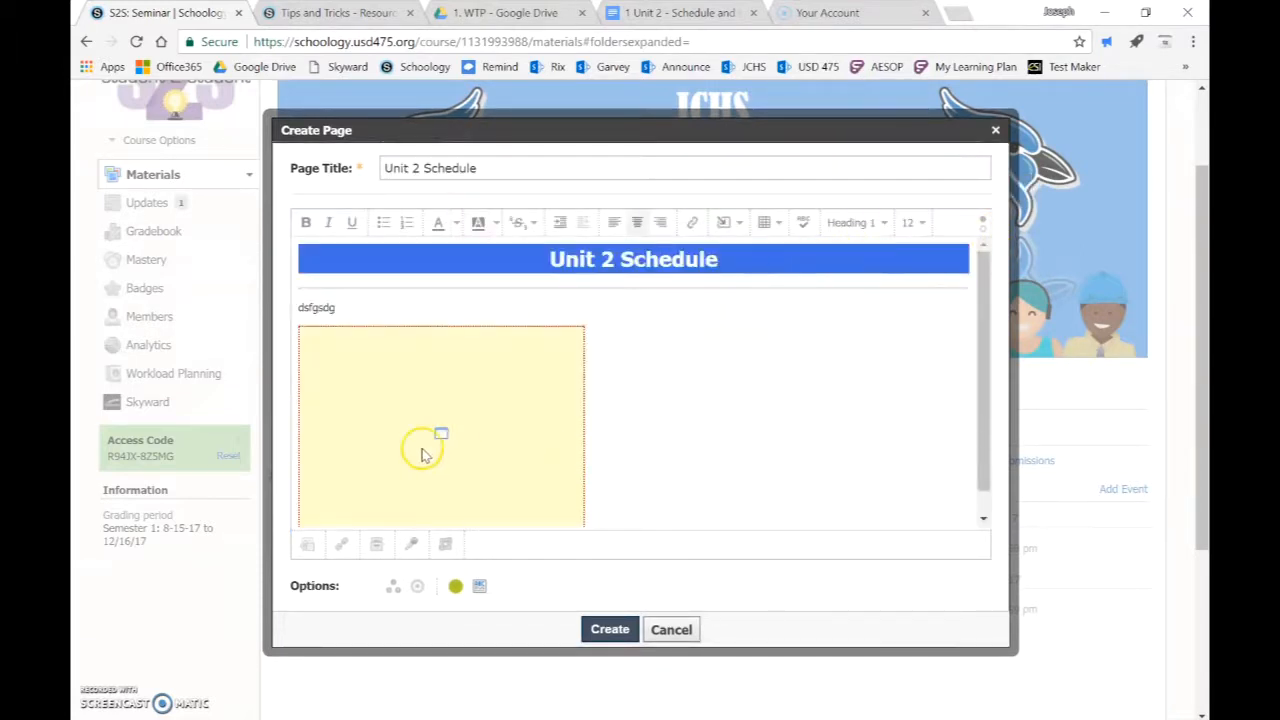
Delete the "dsfgsdg" text and horizontal line above the embedded document, and create the page.
left_click(345, 308)
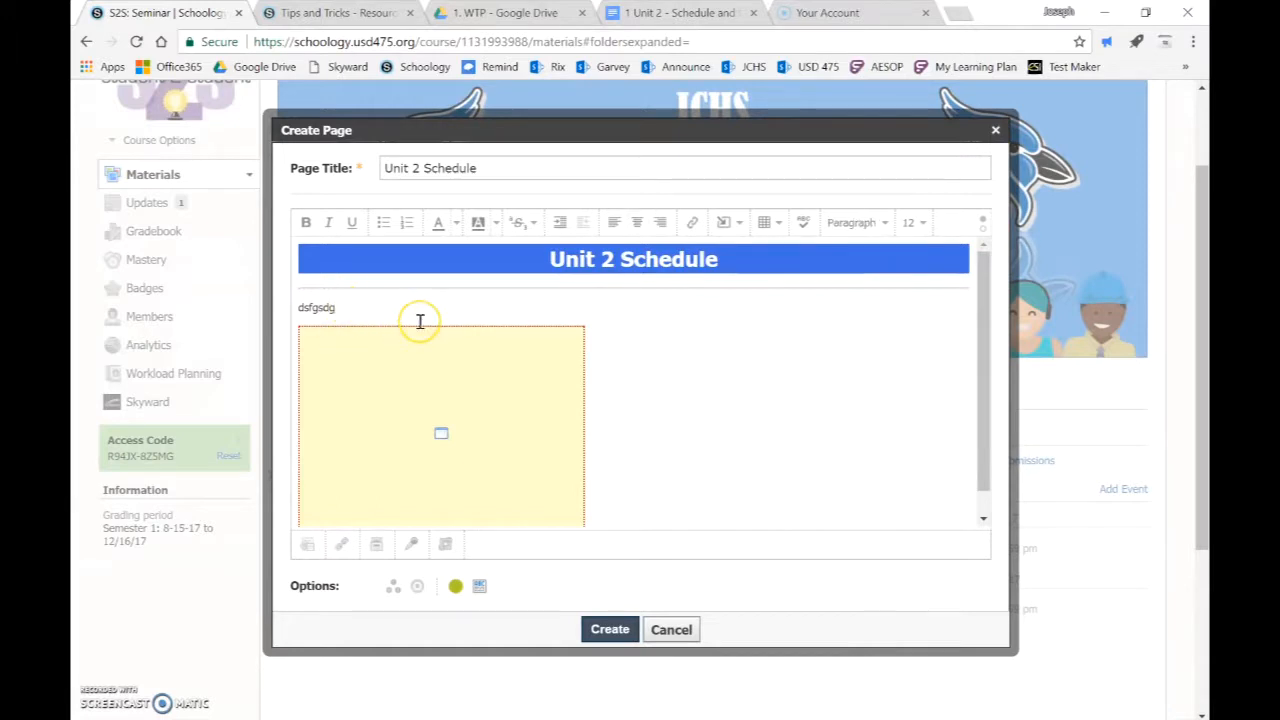
key("BackSpace")
key("BackSpace")
key("BackSpace")
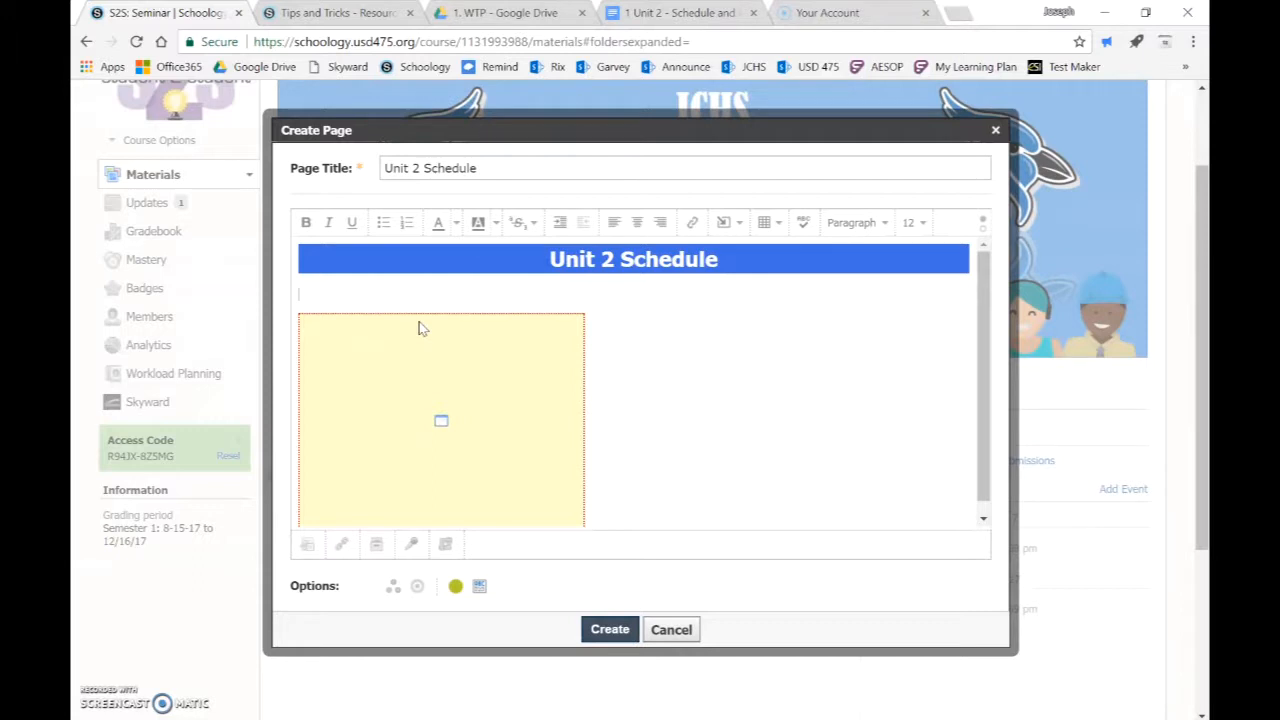
left_click(607, 630)
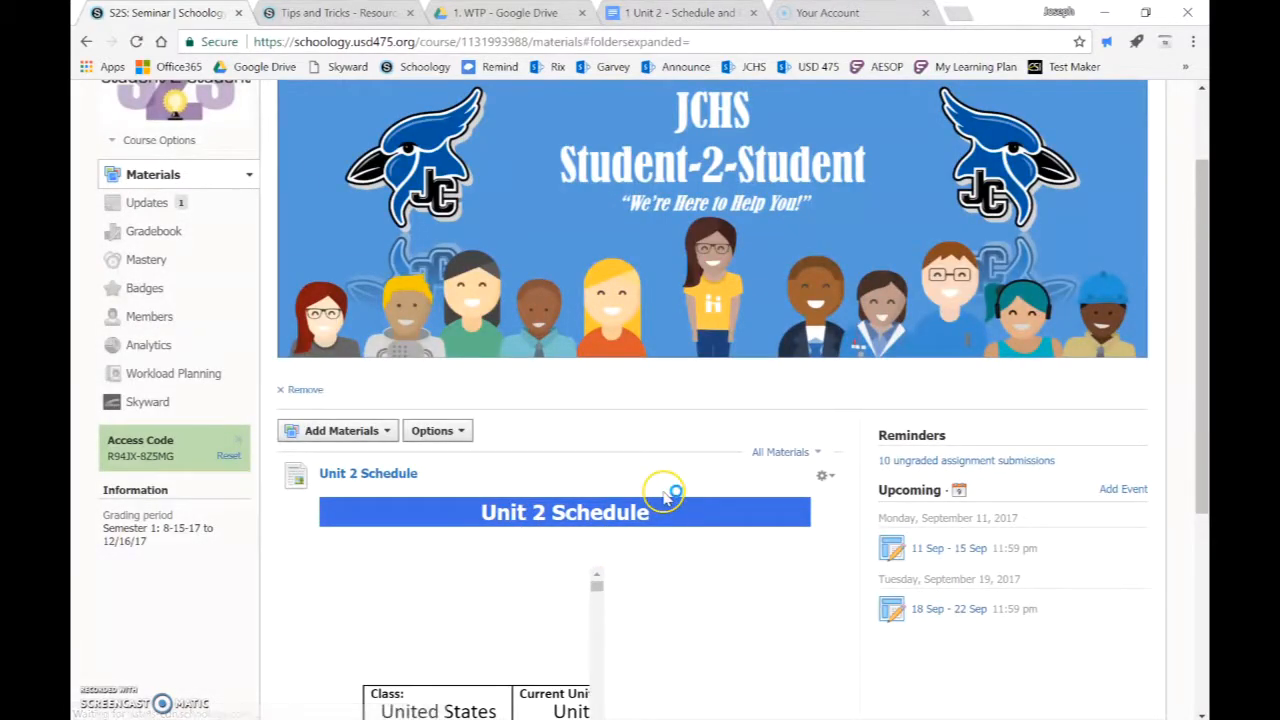
Open the Unit 2 Schedule page for editing and show its HTML source.
left_click(392, 473)
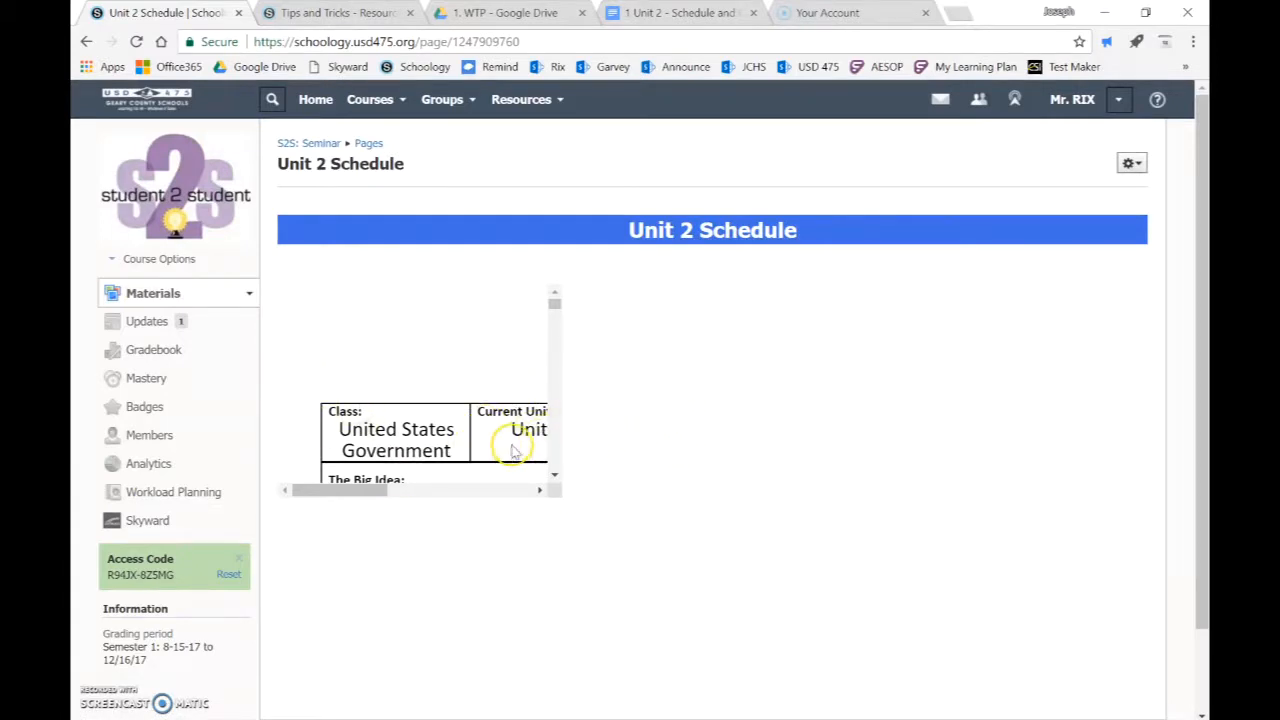
left_click(1130, 163)
left_click(1095, 190)
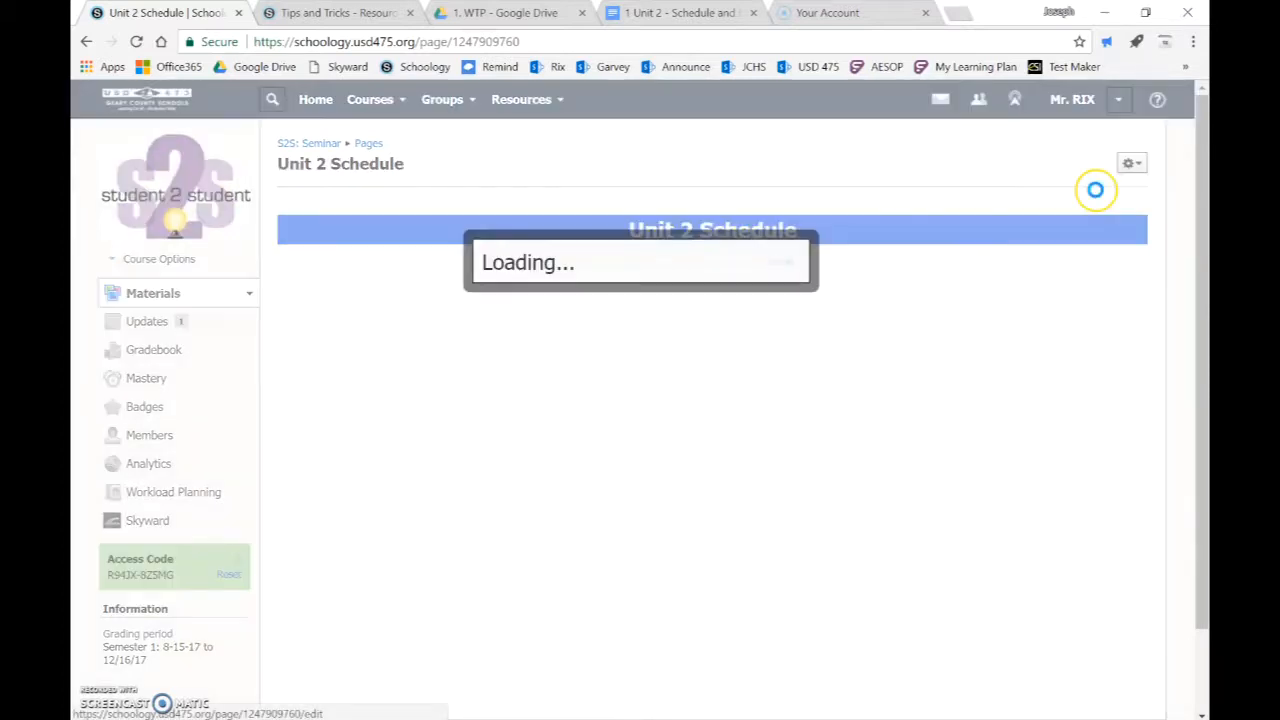
left_click(984, 226)
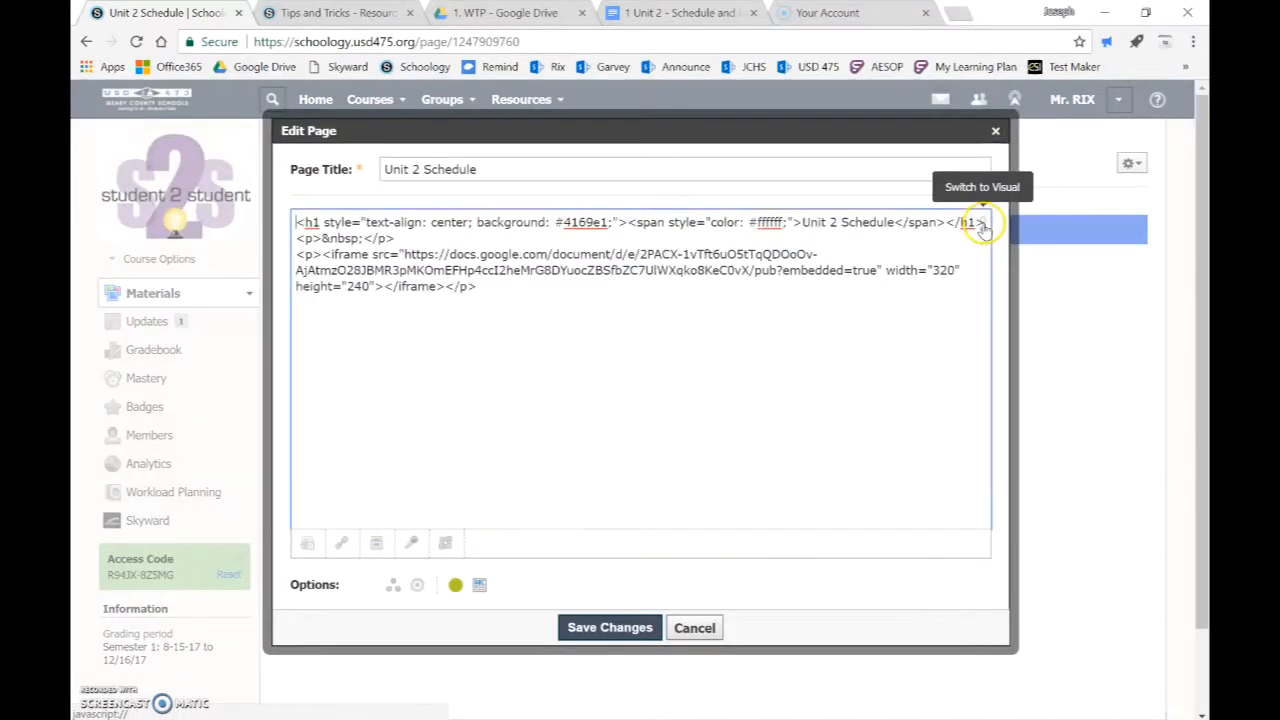
Set the embedded document's iframe width to 100% and height to 500, and save the page changes.
left_click(954, 271)
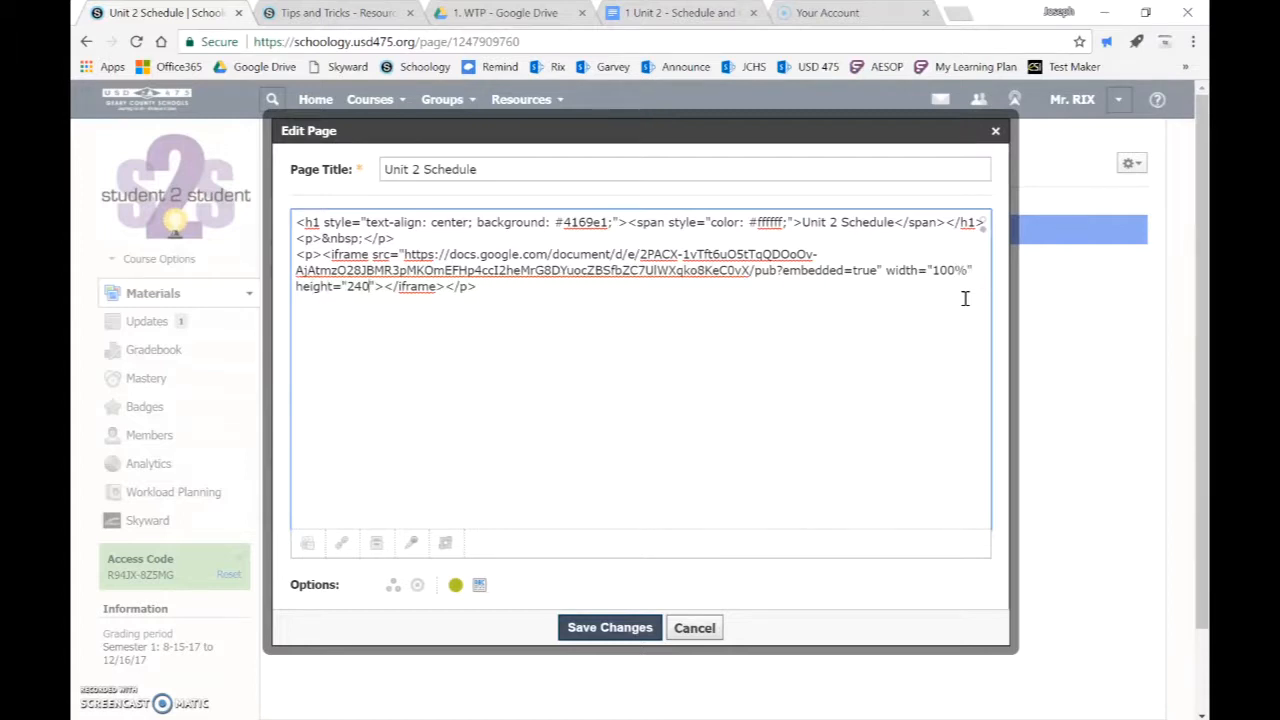
key("BackSpace")
key("BackSpace")
key("BackSpace")
type("5")
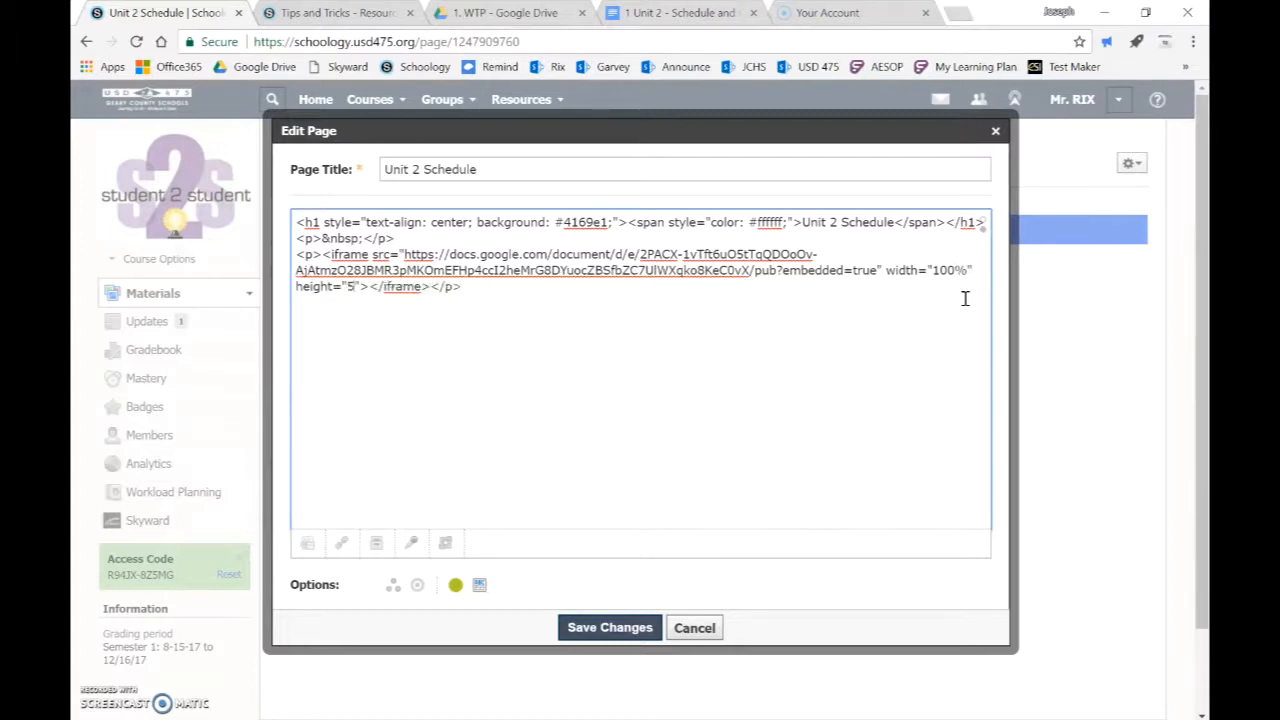
type("00")
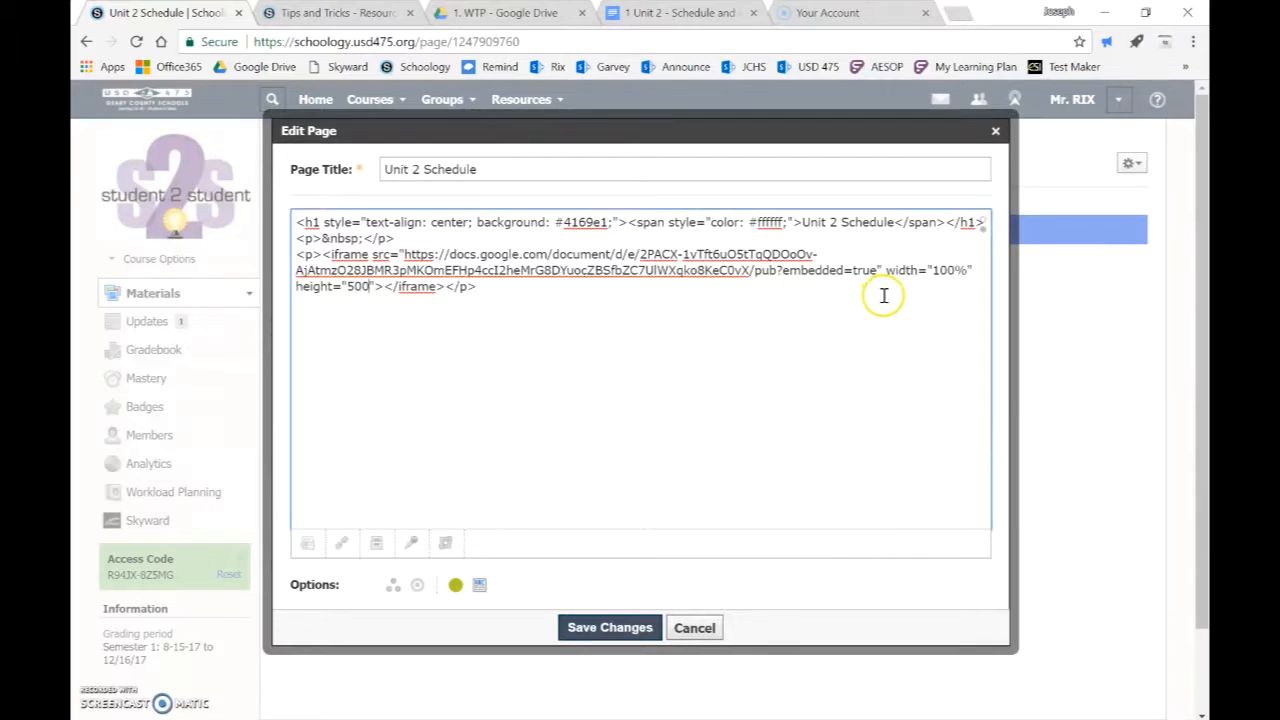
left_click(598, 628)
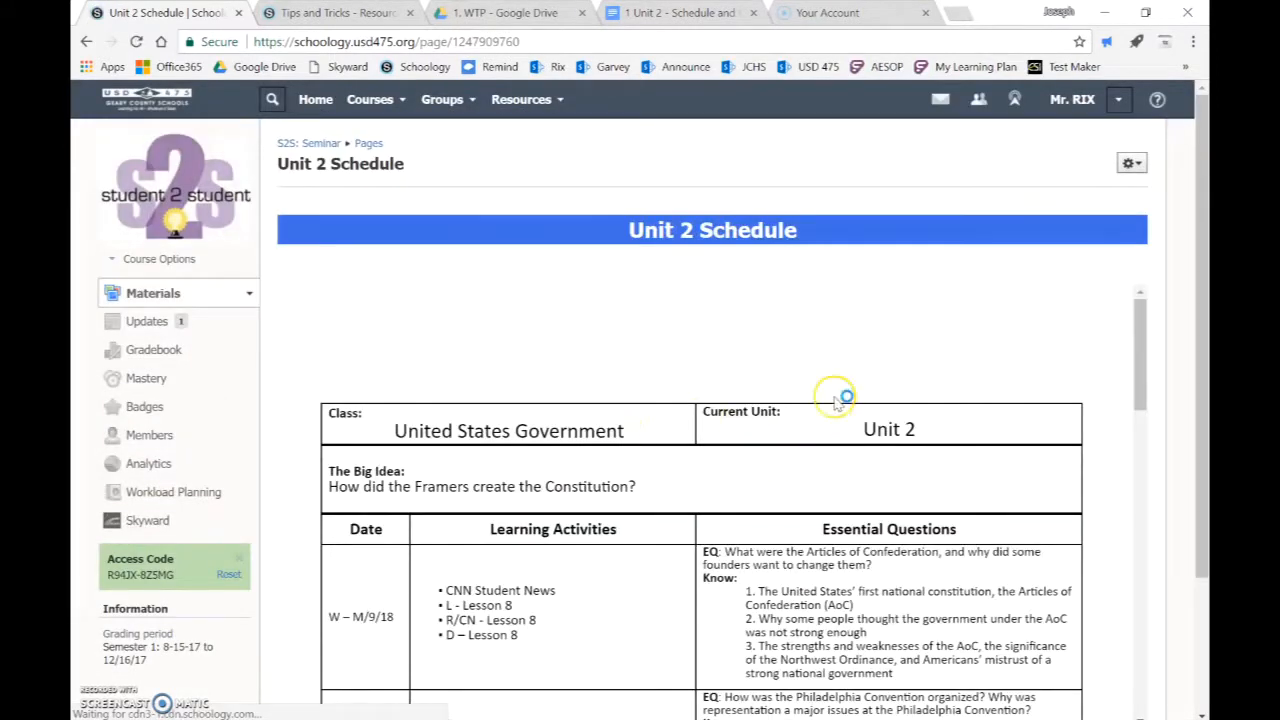
Examine the embedded Unit 2 schedule on the page from the class header to the terms and state standards.
scroll(834, 398, "down", 3)
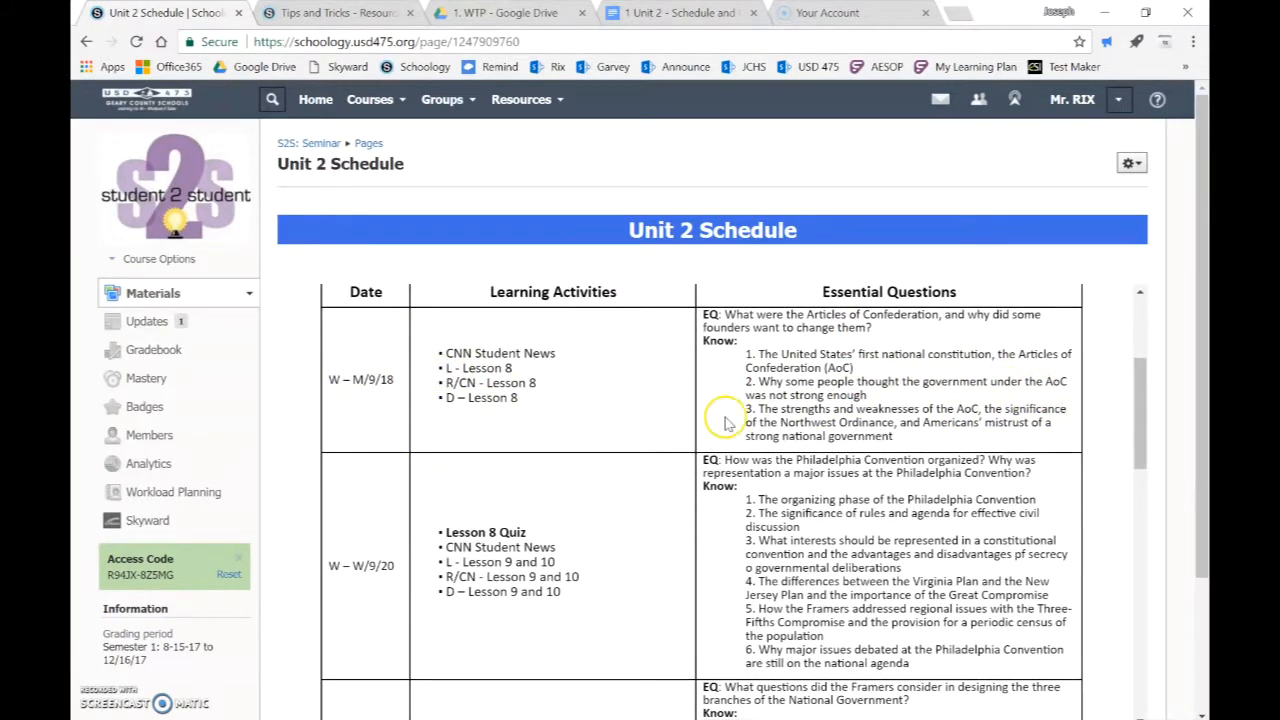
scroll(1165, 413, "down", 3)
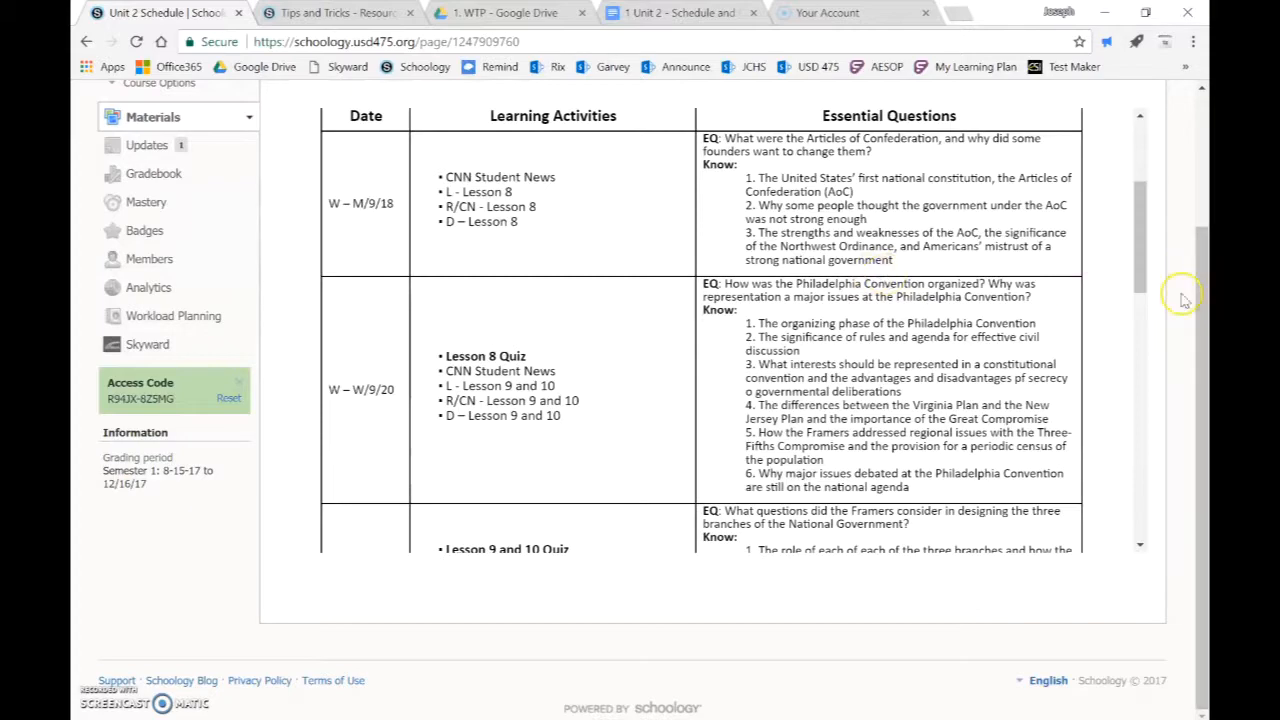
scroll(1175, 310, "up", 1)
scroll(808, 263, "up", 2)
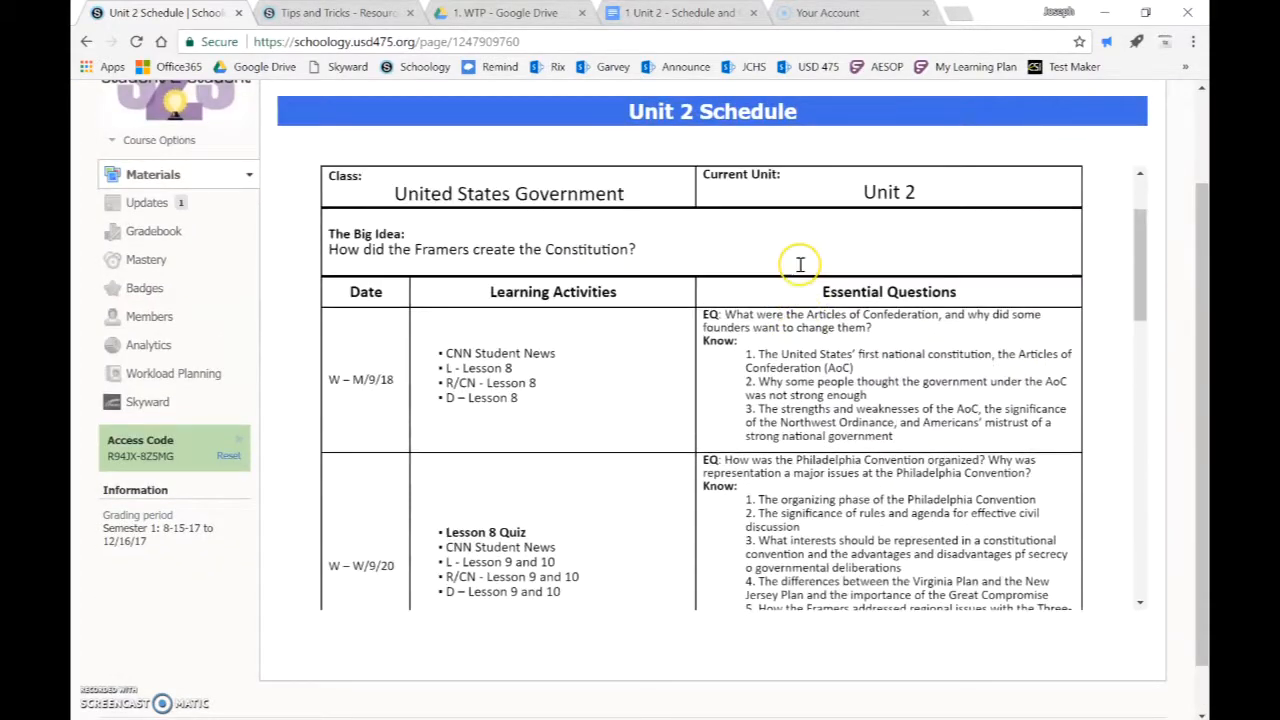
scroll(805, 291, "up", 1)
scroll(717, 414, "down", 3)
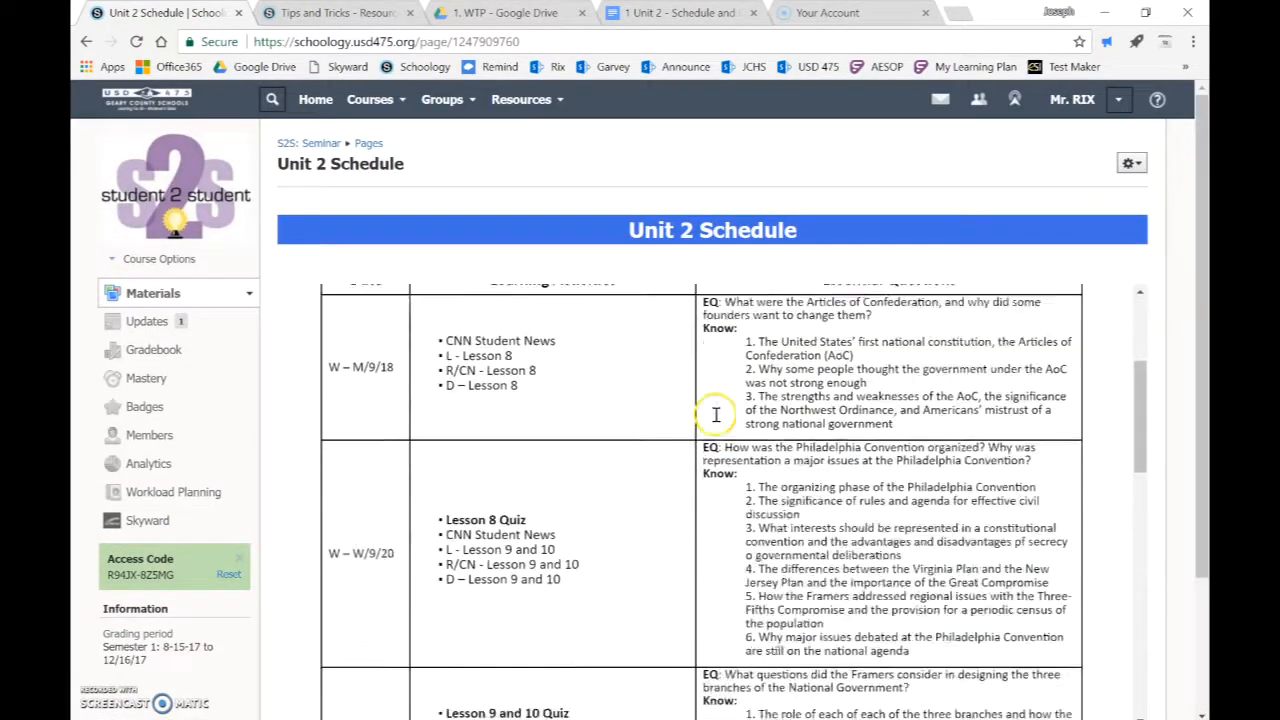
scroll(717, 416, "down", 10)
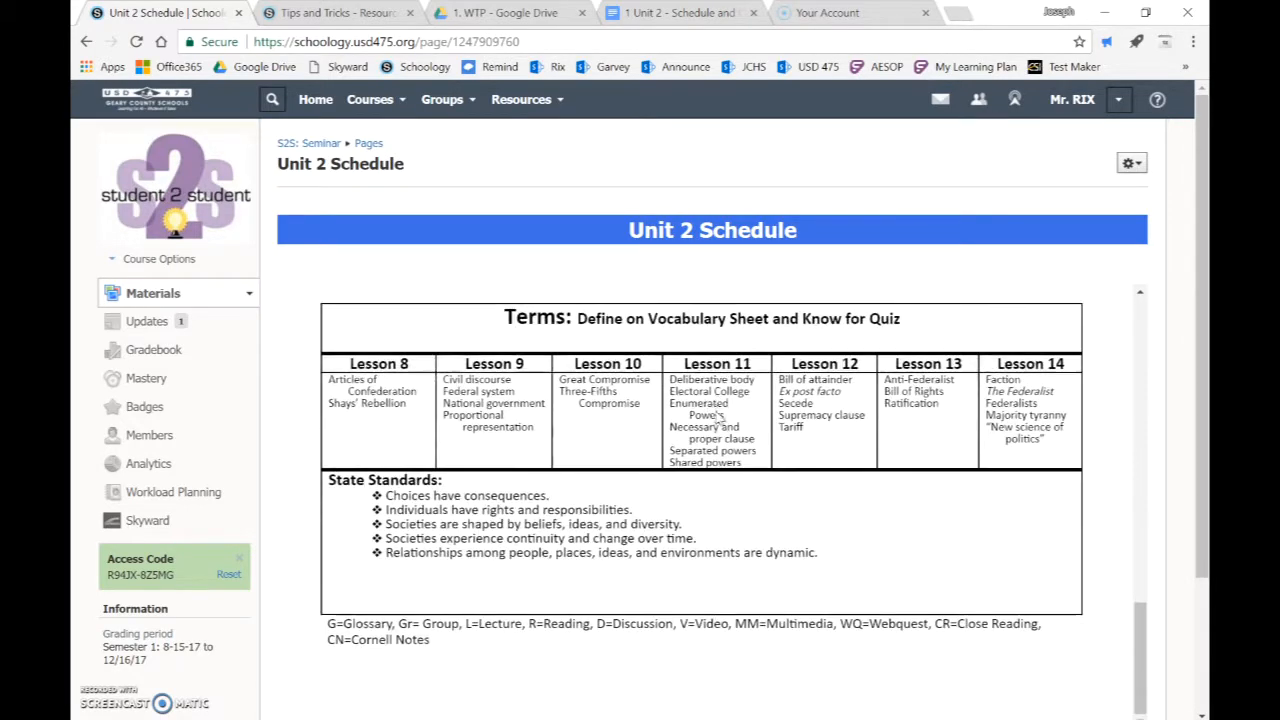
scroll(717, 414, "up", 3)
scroll(720, 416, "up", 10)
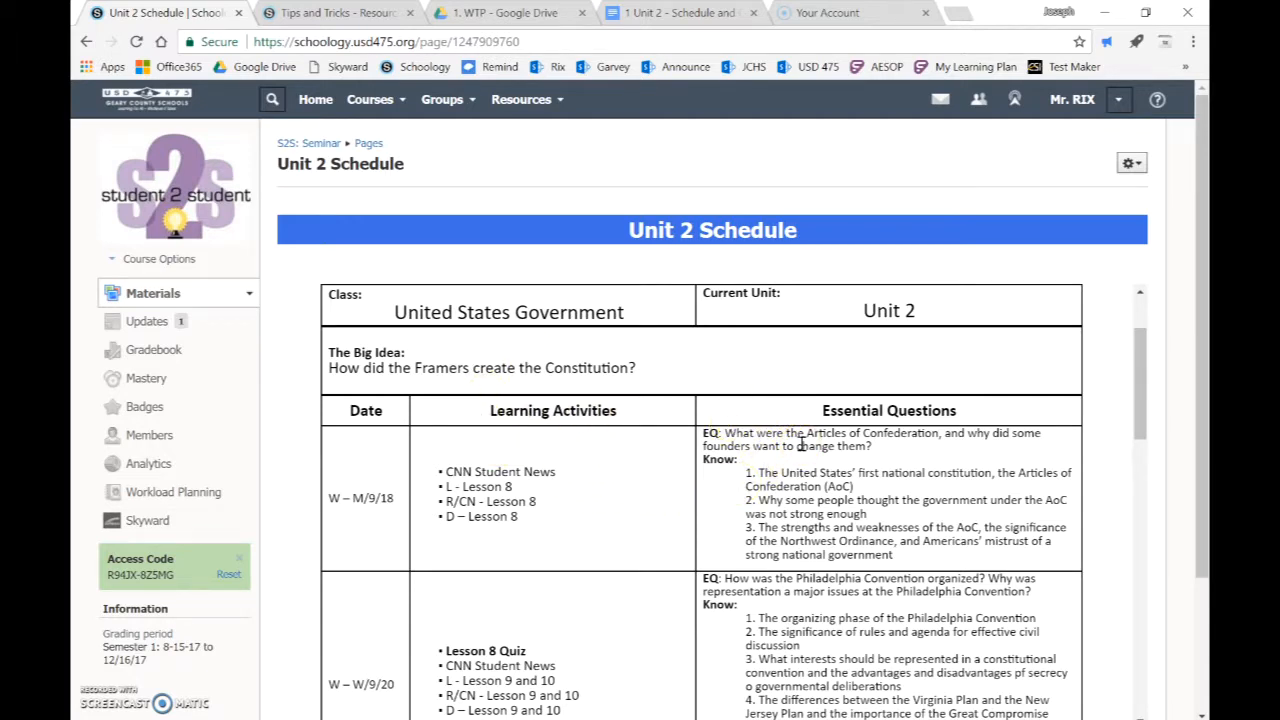
scroll(800, 443, "down", 15)
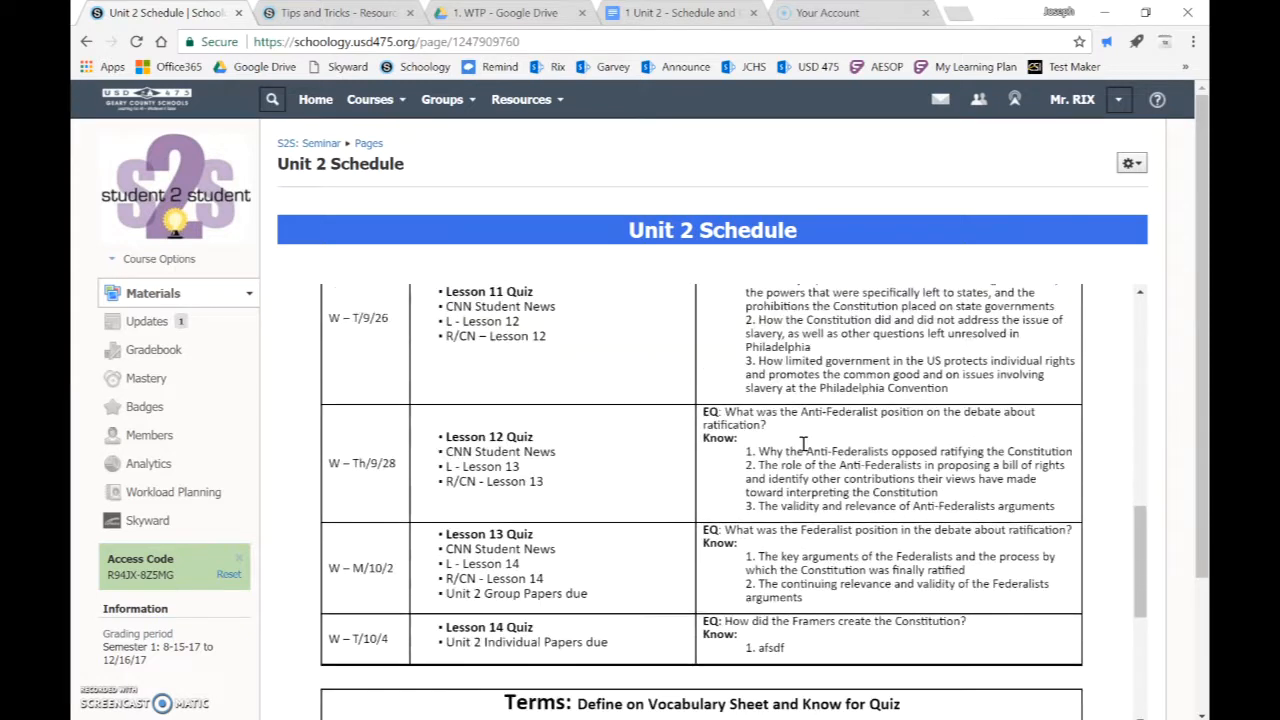
scroll(803, 443, "down", 3)
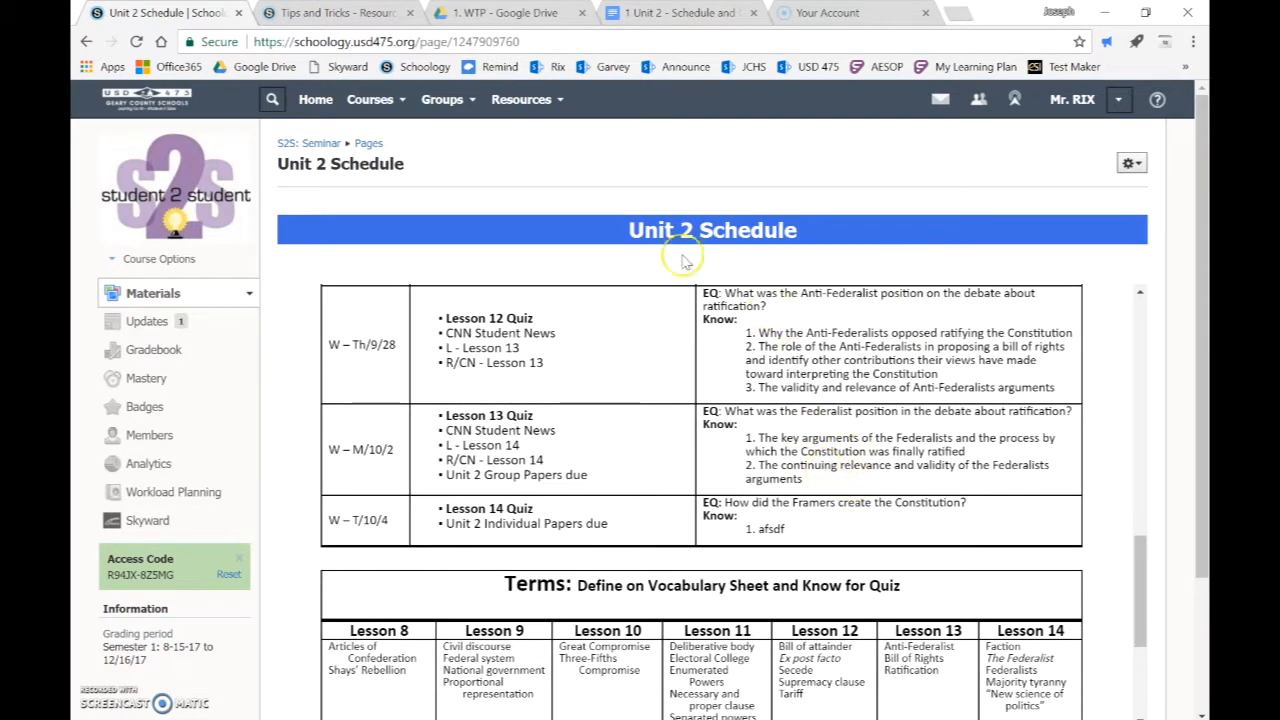
In the Google Docs schedule, dismiss the publish dialog, change the current unit to "Unit 2.1", and close the document.
left_click(684, 14)
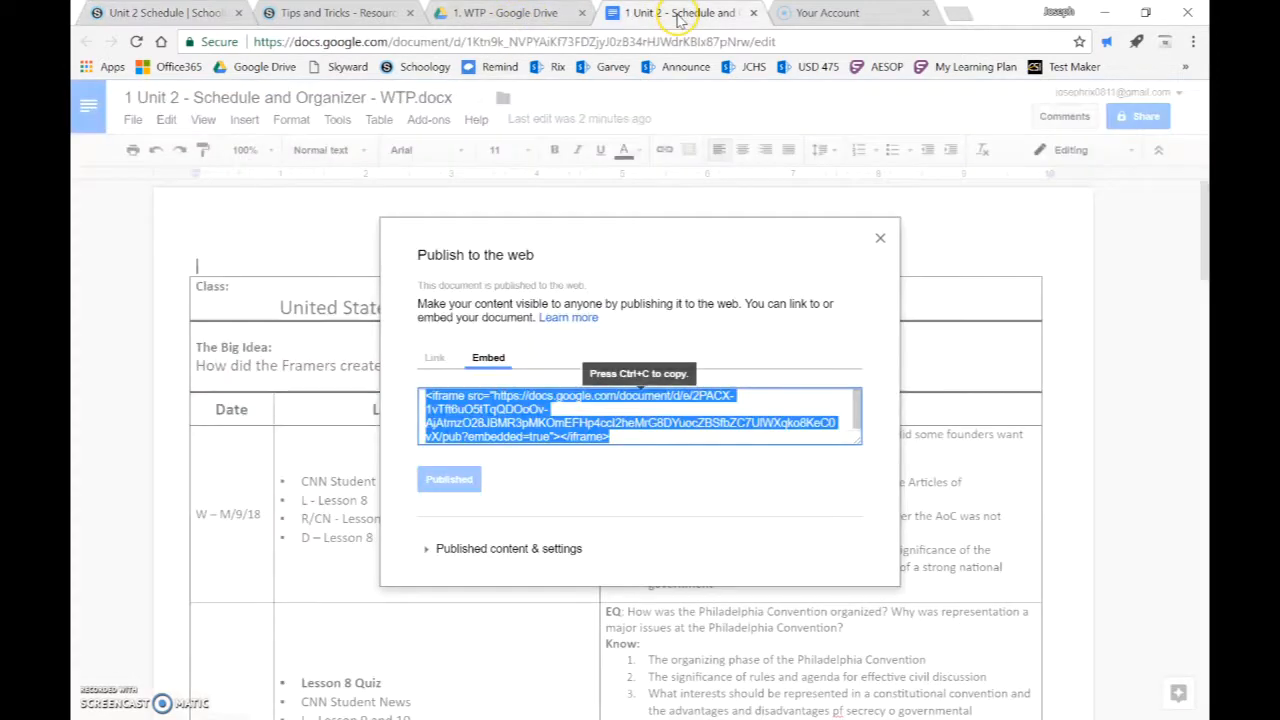
left_click(880, 238)
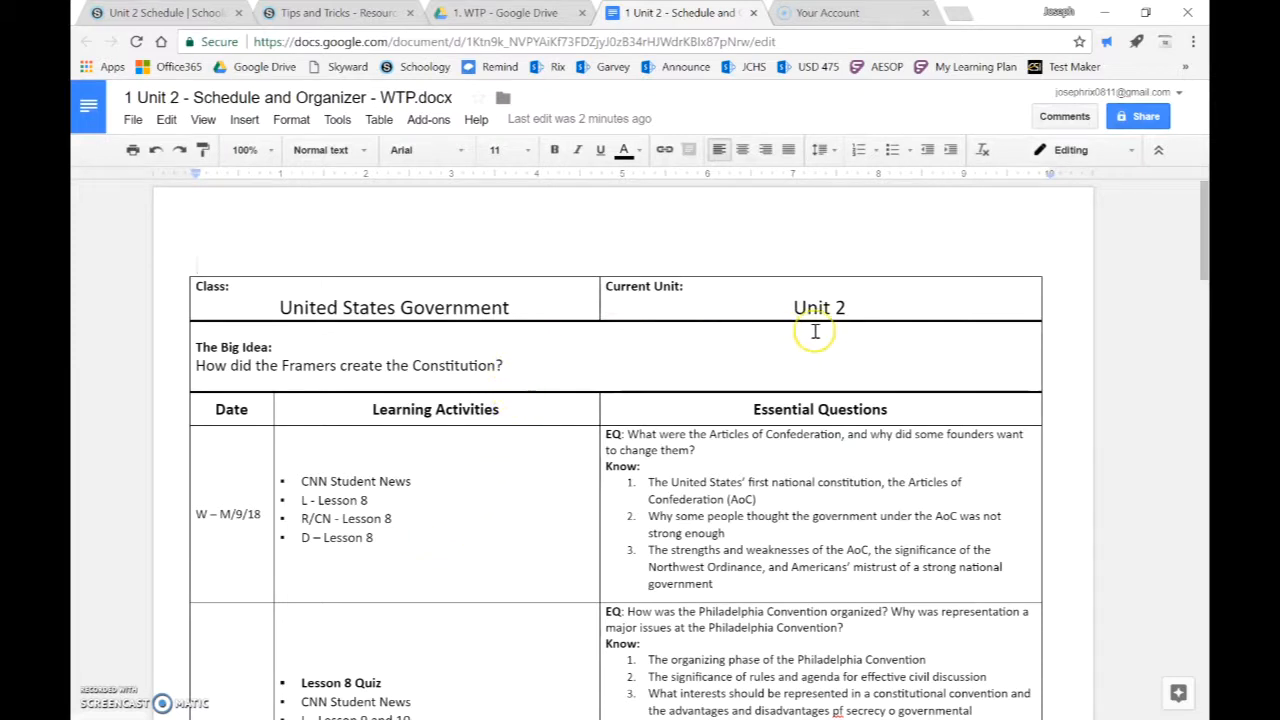
left_click(855, 311)
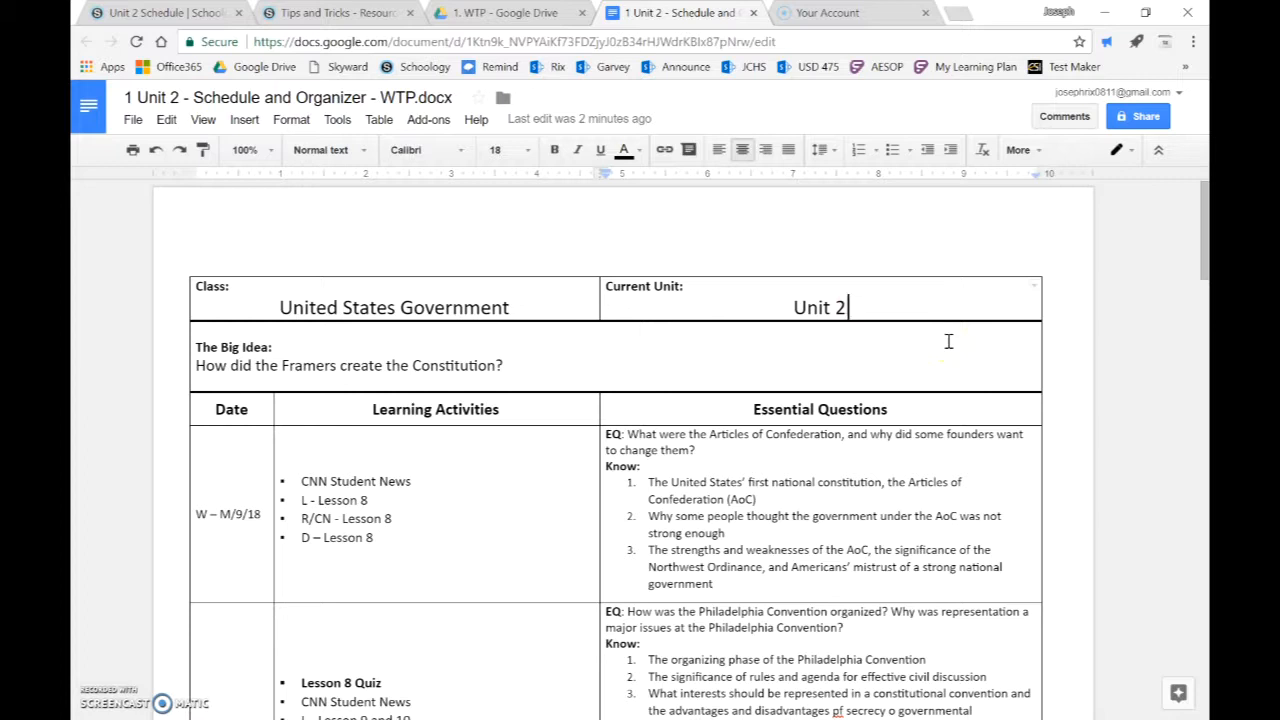
type(".1")
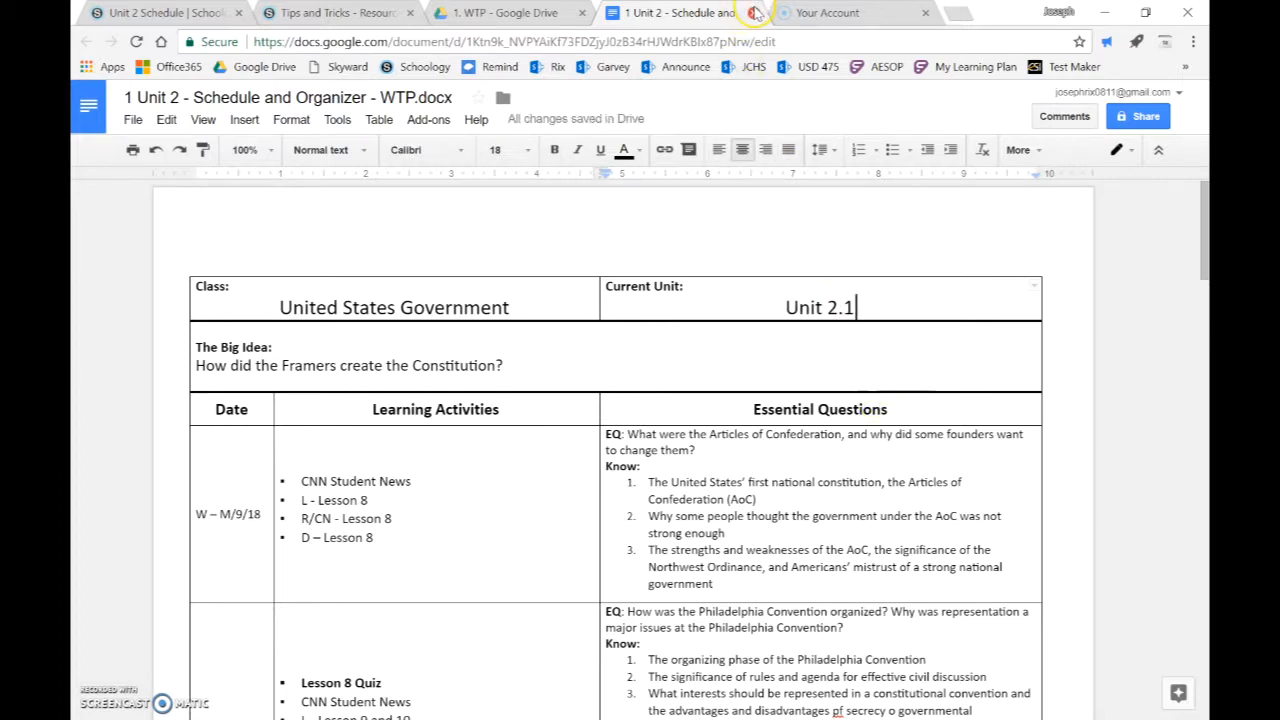
left_click(754, 12)
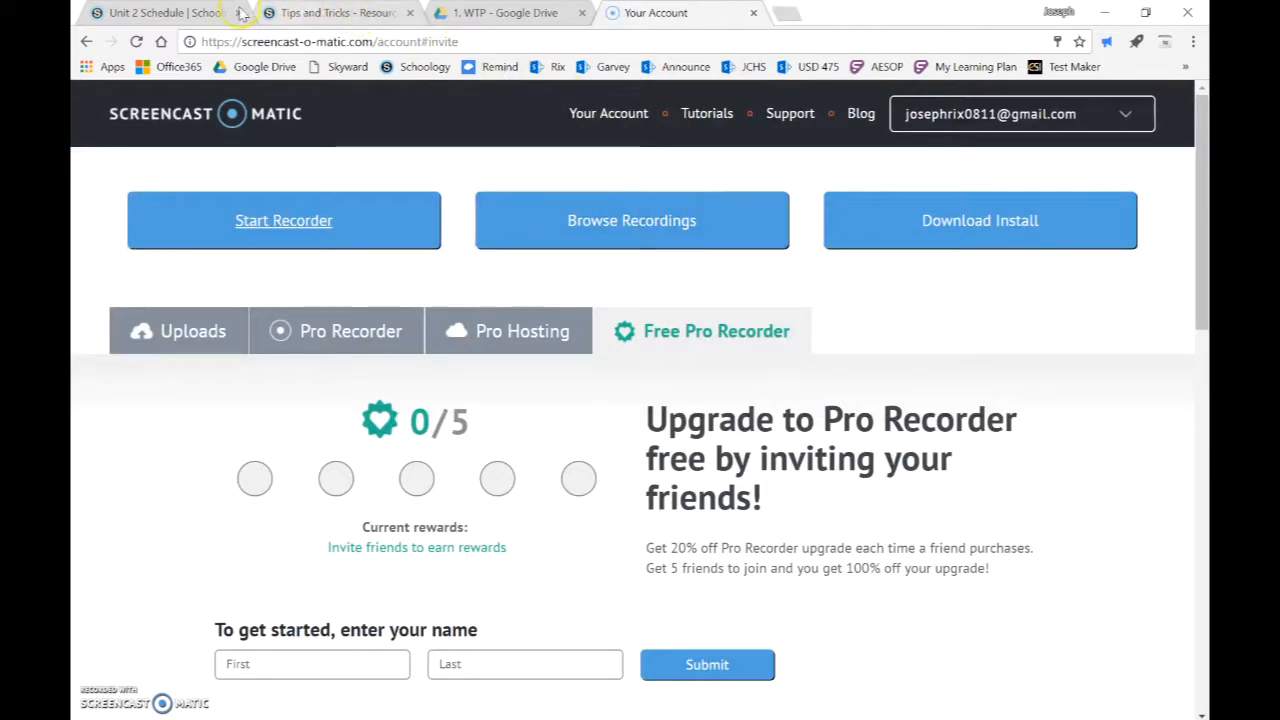
Return to the Schoology Unit 2 Schedule page and check the Current Unit cell of the embedded schedule.
left_click(180, 13)
scroll(700, 450, "up", 10)
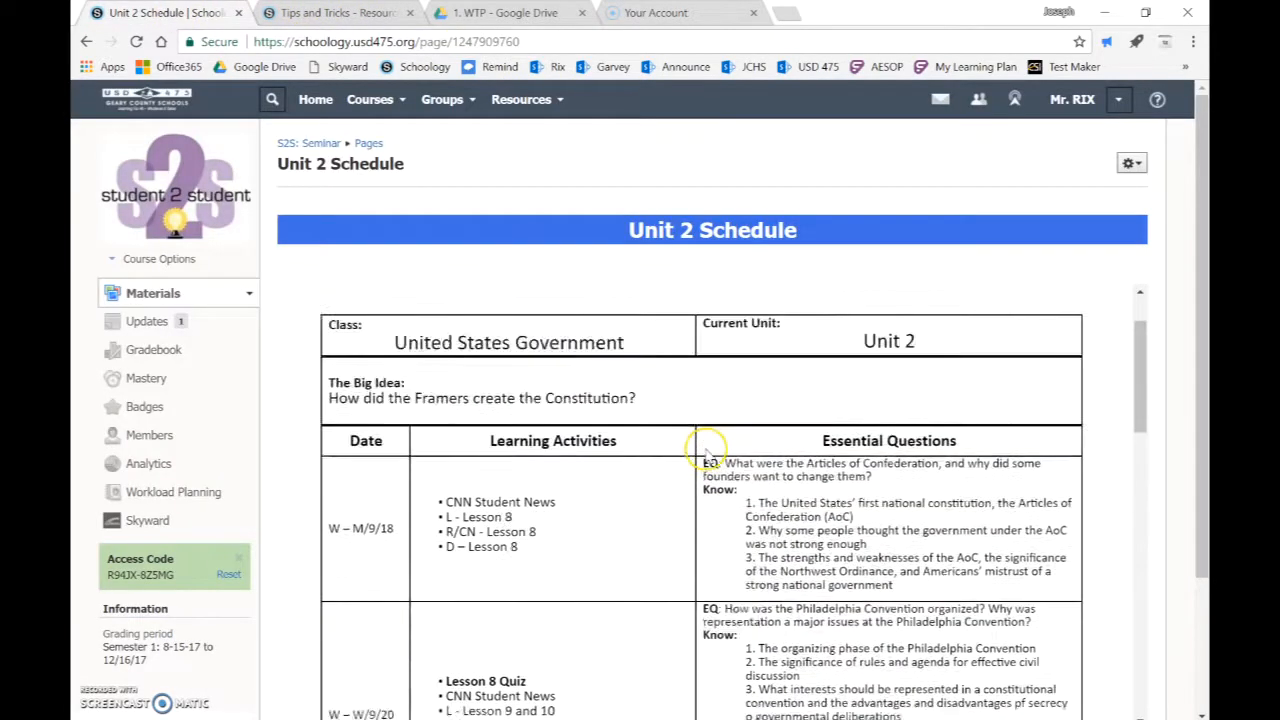
scroll(706, 448, "down", 1)
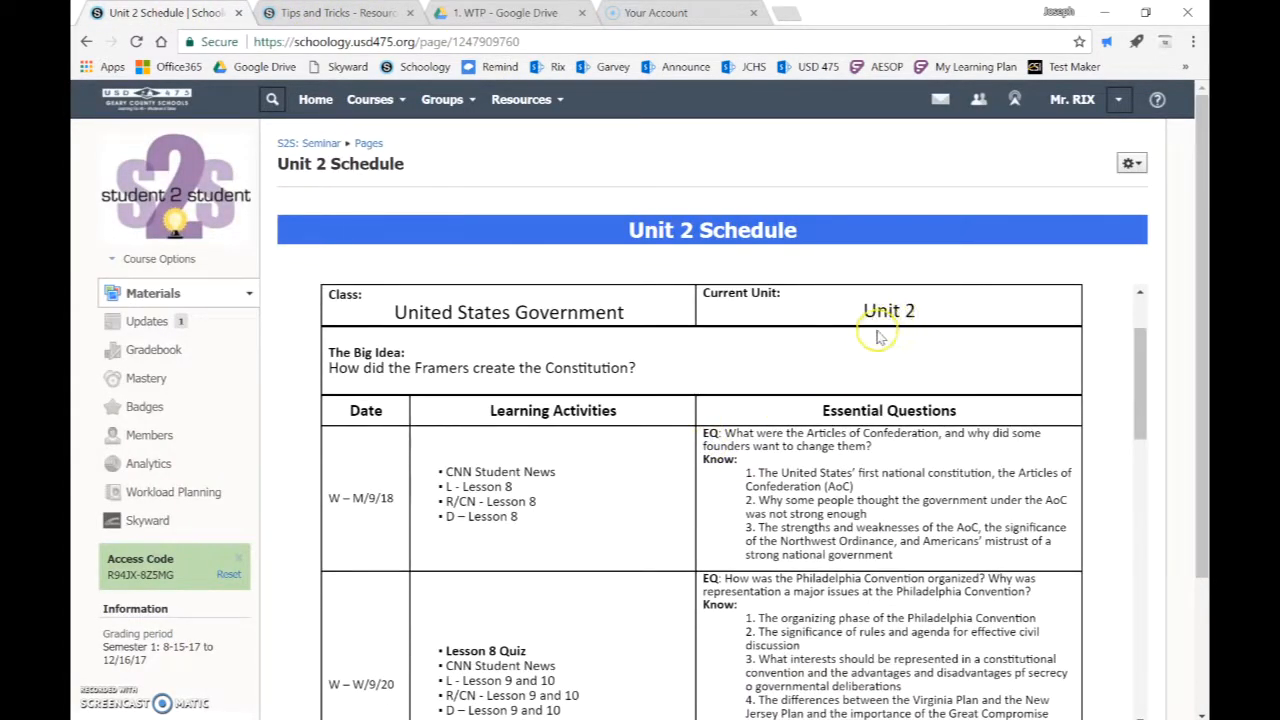